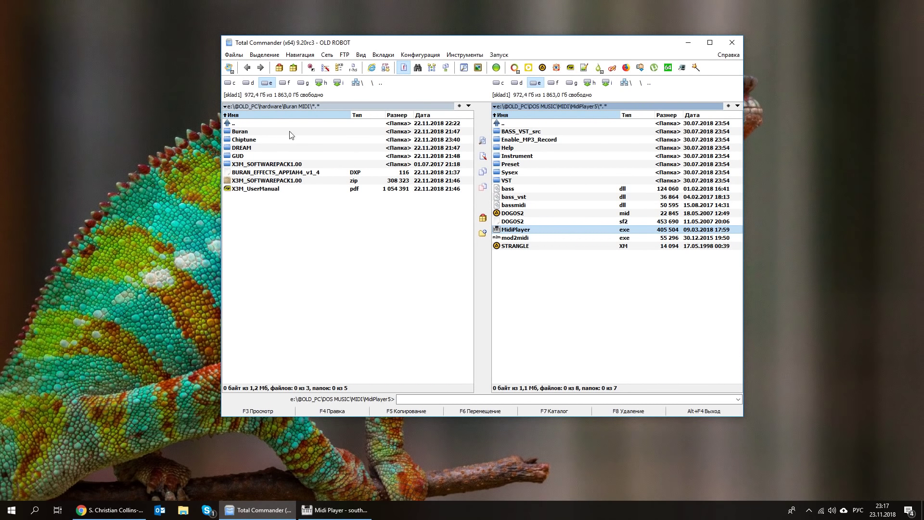
- Open Windows Device Manager, look up the Buran X3M among the sound, video and game devices, and close the window
{"action": "right_click", "coordinate": [11, 511]}
{"action": "right_click", "coordinate": [11, 510]}
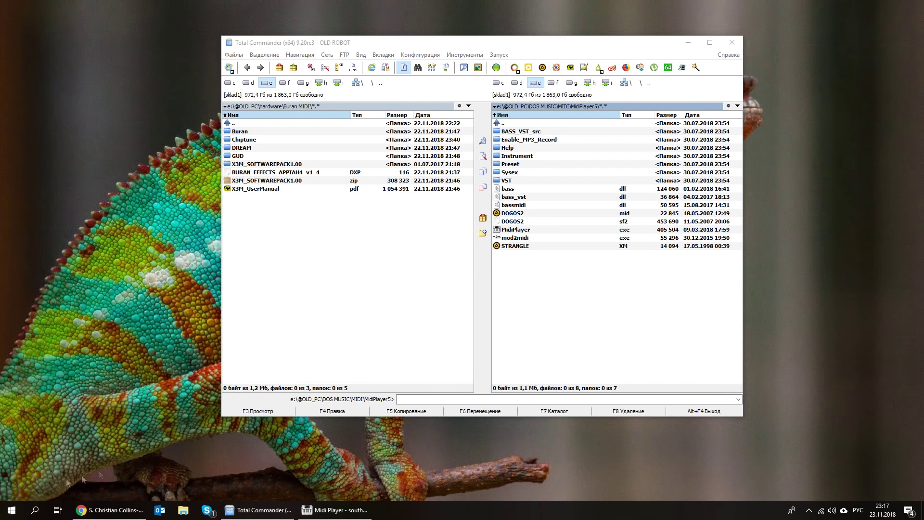
{"action": "right_click", "coordinate": [11, 510]}
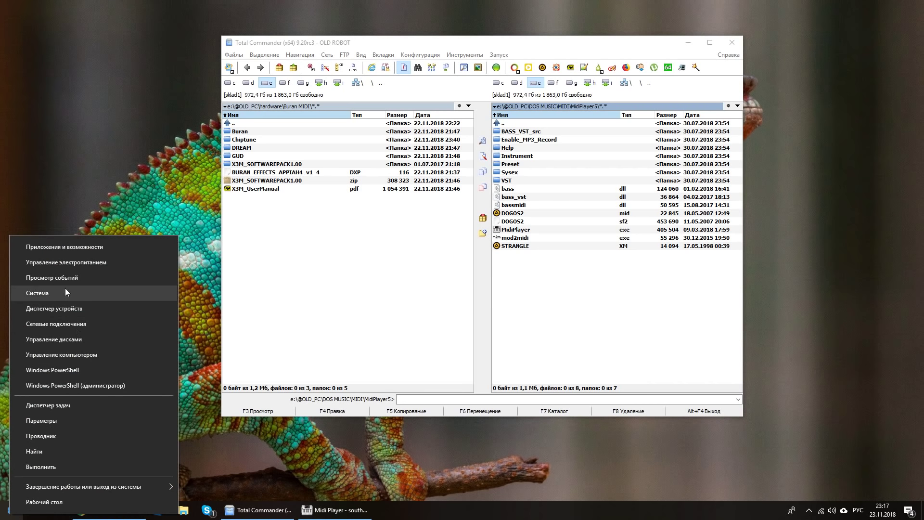
{"action": "left_click", "coordinate": [72, 308]}
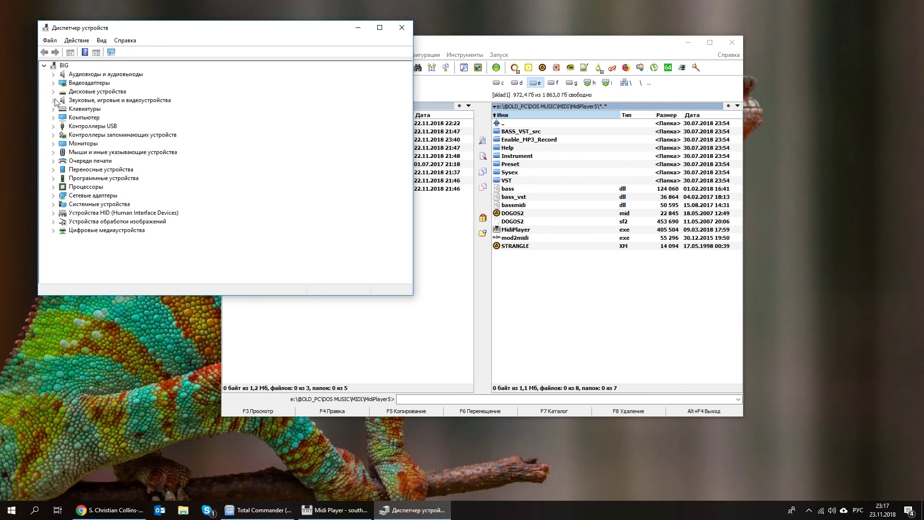
{"action": "left_click", "coordinate": [53, 101]}
{"action": "left_click", "coordinate": [103, 118]}
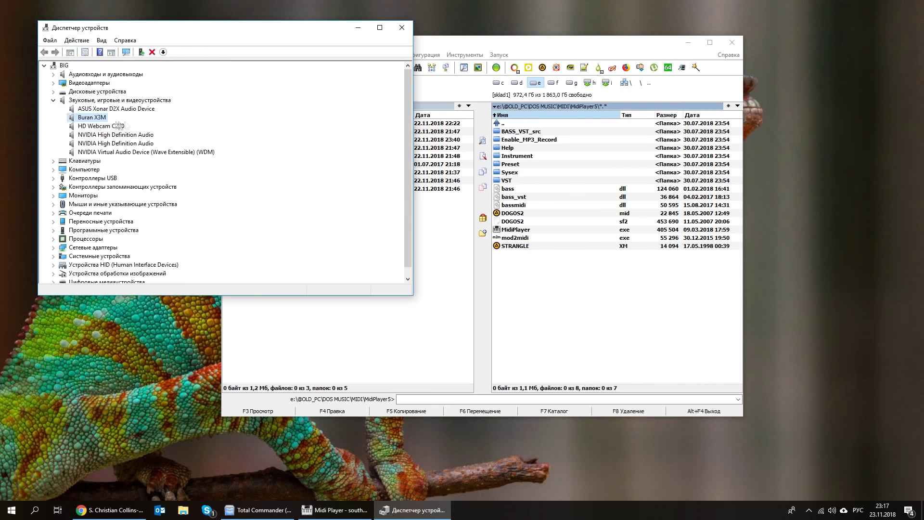
{"action": "left_click", "coordinate": [402, 27]}
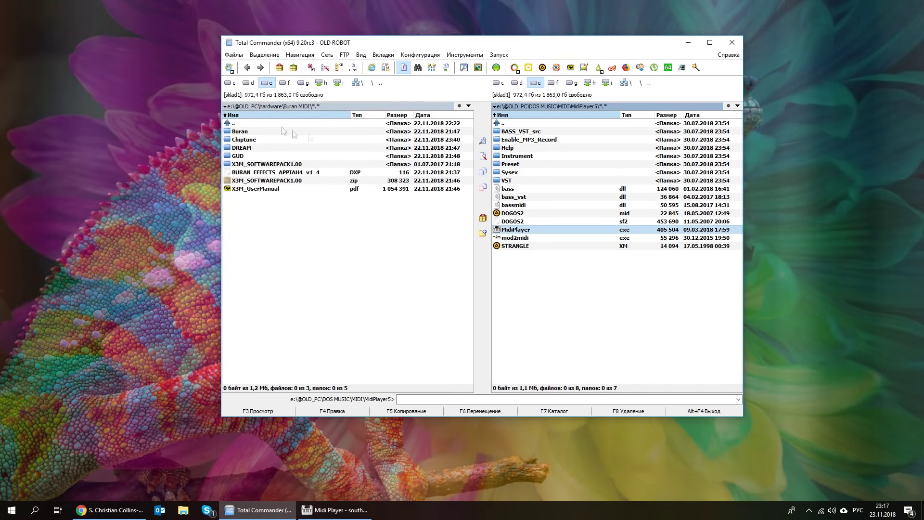
- Open the X3M_UserManual PDF from the Buran MIDI folder
{"action": "left_click_drag", "start_coordinate": [504, 44], "coordinate": [477, 40]}
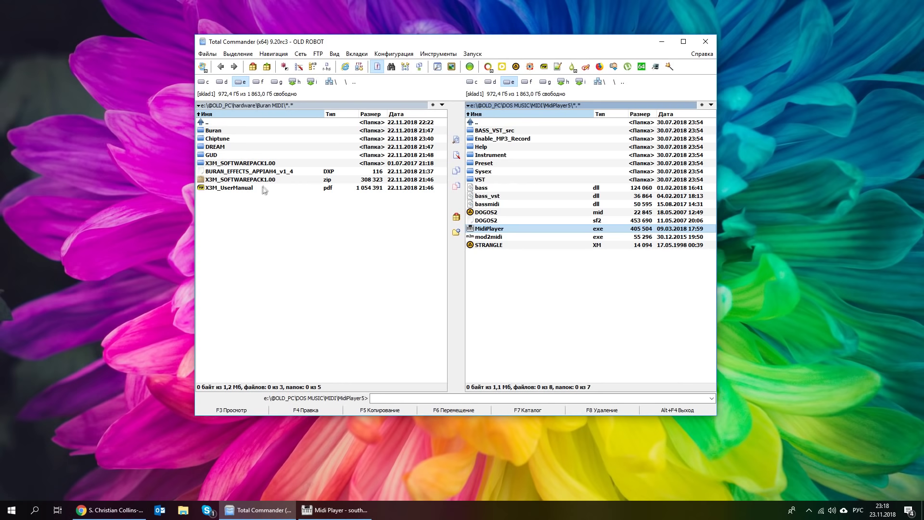
{"action": "left_click", "coordinate": [245, 189]}
{"action": "double_click", "coordinate": [245, 189]}
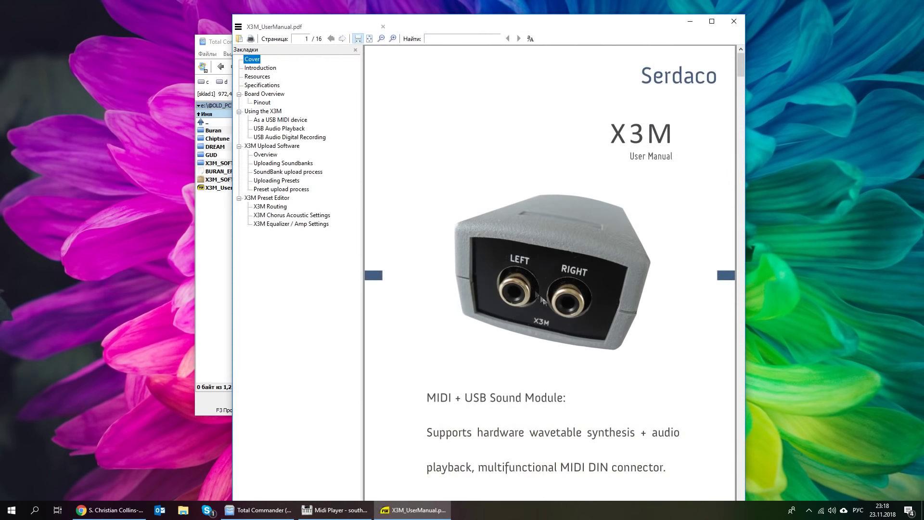
- Skim the X3M manual from the cover through to the X3M Upload Software section, and close it
{"action": "scroll", "coordinate": [540, 289], "scroll_direction": "down", "scroll_amount": 6}
{"action": "scroll", "coordinate": [540, 283], "scroll_direction": "down", "scroll_amount": 8}
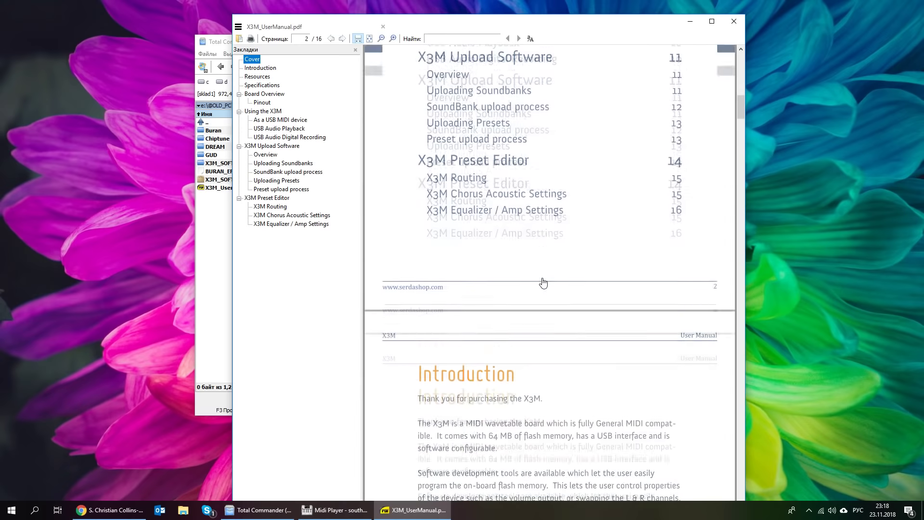
{"action": "scroll", "coordinate": [533, 270], "scroll_direction": "down", "scroll_amount": 12}
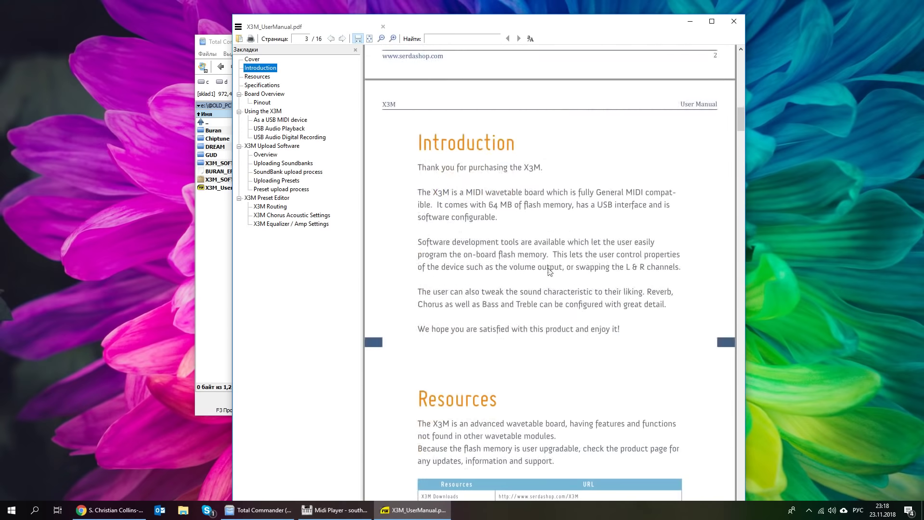
{"action": "scroll", "coordinate": [553, 272], "scroll_direction": "down", "scroll_amount": 4}
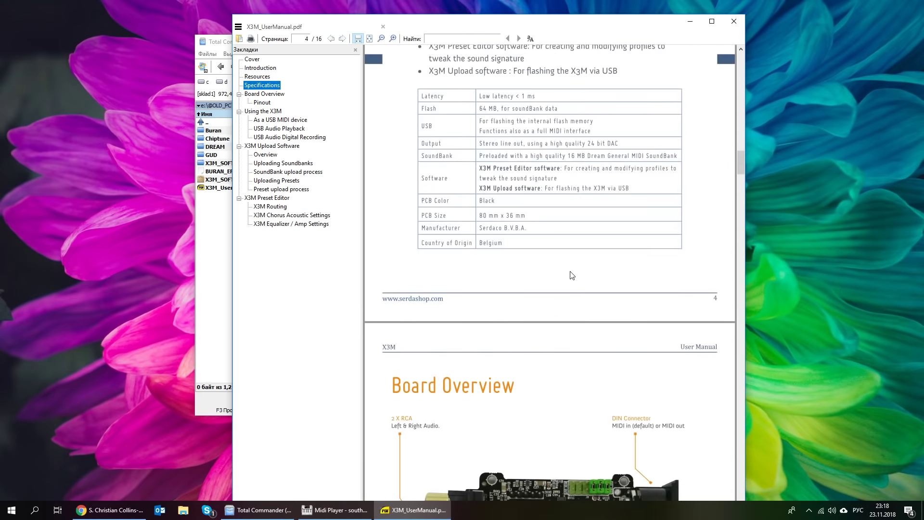
{"action": "scroll", "coordinate": [578, 238], "scroll_direction": "down", "scroll_amount": 10}
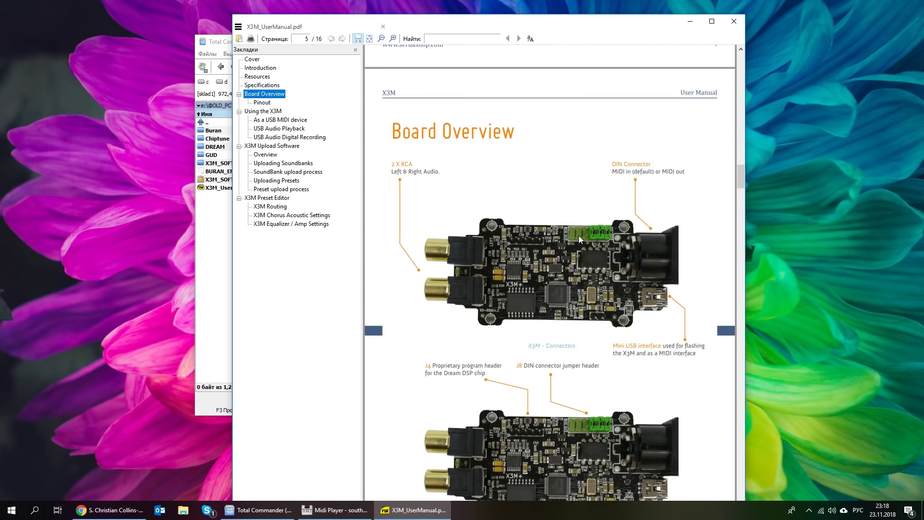
{"action": "scroll", "coordinate": [575, 250], "scroll_direction": "down", "scroll_amount": 5}
{"action": "scroll", "coordinate": [571, 268], "scroll_direction": "down", "scroll_amount": 20}
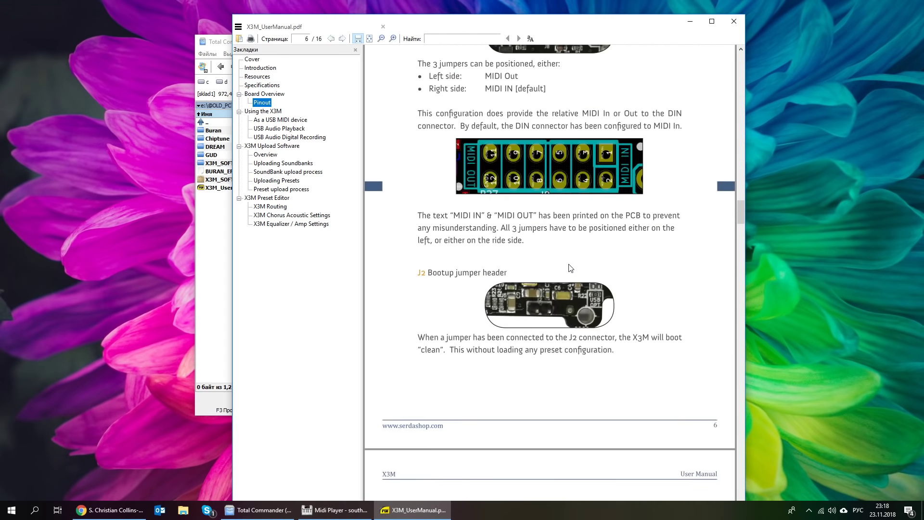
{"action": "scroll", "coordinate": [570, 270], "scroll_direction": "down", "scroll_amount": 17}
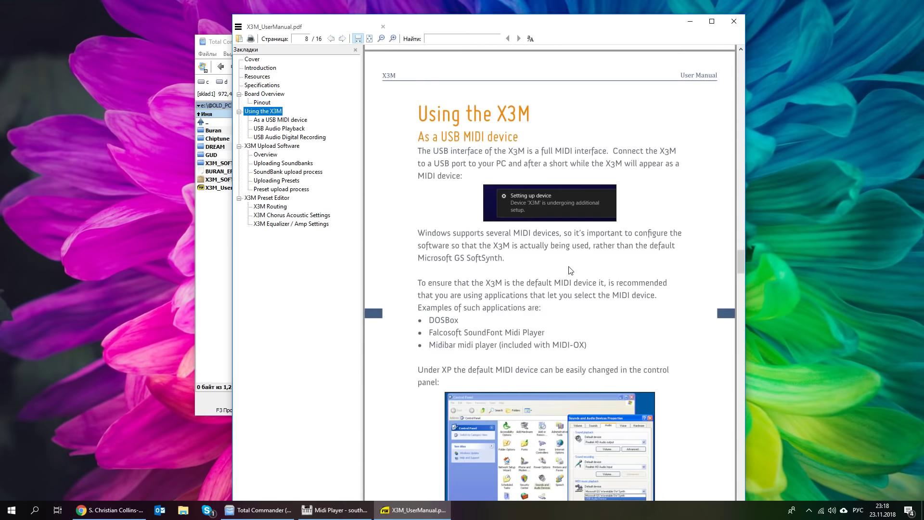
{"action": "scroll", "coordinate": [573, 282], "scroll_direction": "down", "scroll_amount": 15}
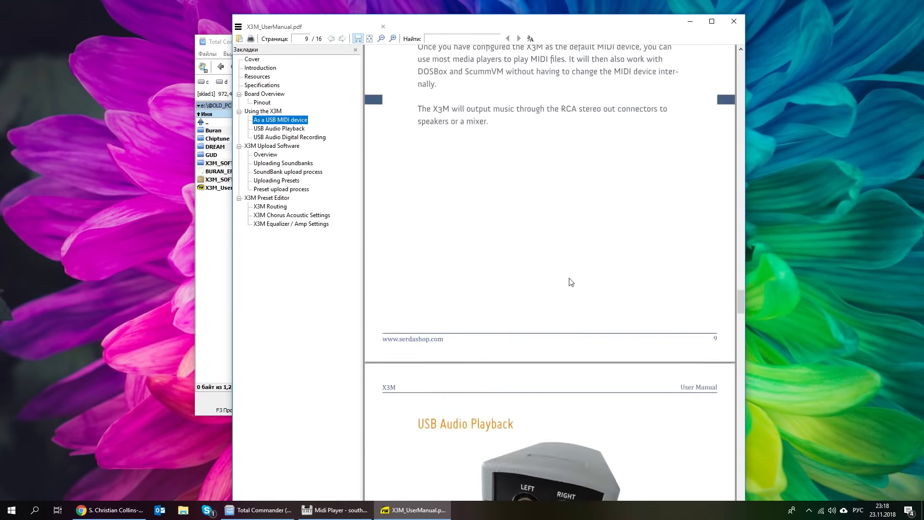
{"action": "scroll", "coordinate": [572, 284], "scroll_direction": "down", "scroll_amount": 5}
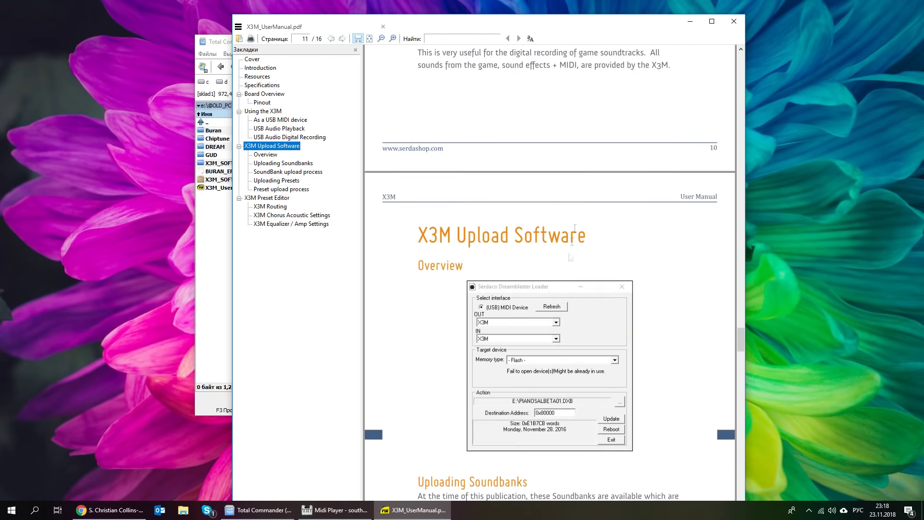
{"action": "left_click", "coordinate": [734, 23]}
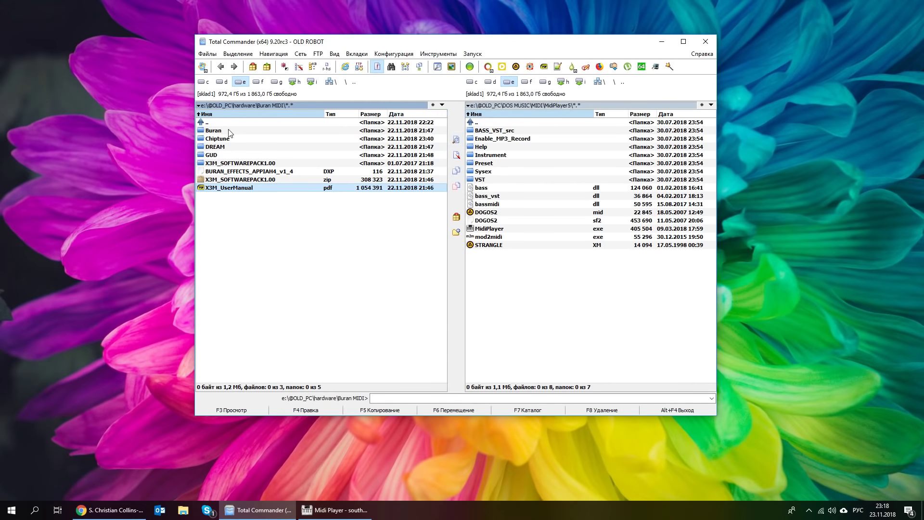
- Switch to Midi Player and check the MIDI output port options in its device settings, picking Buran X3M before closing the dialog
{"action": "left_click_drag", "start_coordinate": [229, 133], "coordinate": [310, 191]}
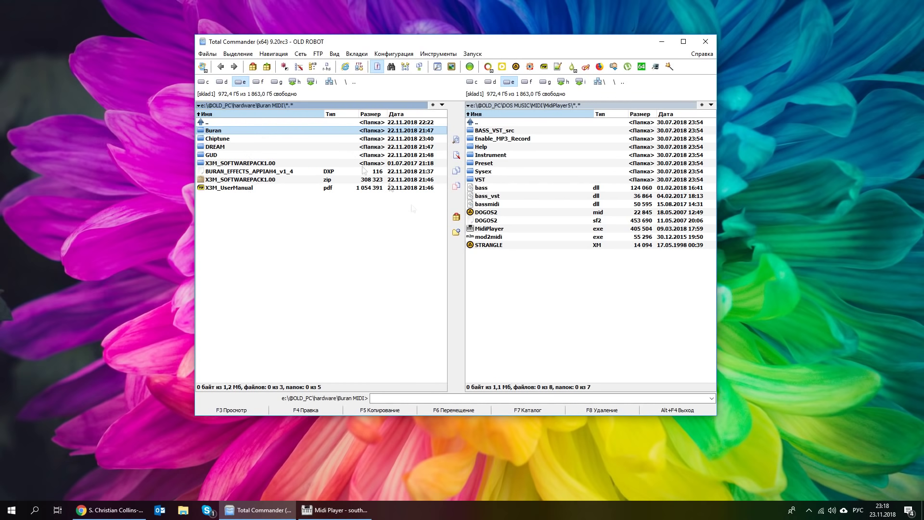
{"action": "left_click", "coordinate": [456, 232]}
{"action": "left_click_drag", "start_coordinate": [646, 119], "coordinate": [663, 131]}
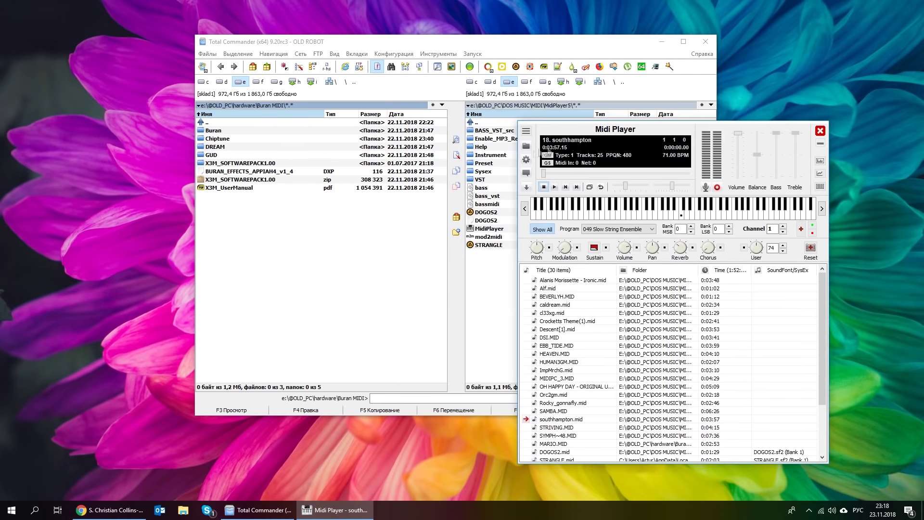
{"action": "left_click", "coordinate": [525, 161]}
{"action": "left_click", "coordinate": [665, 194]}
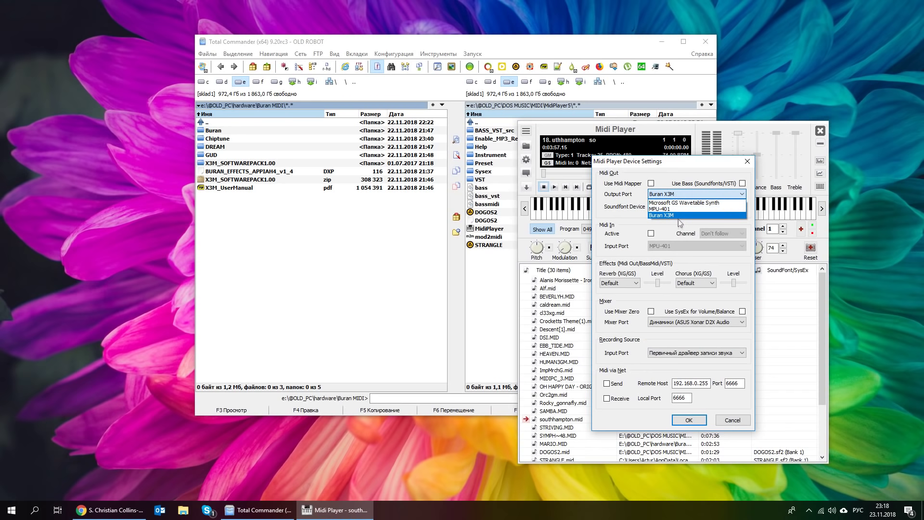
{"action": "left_click", "coordinate": [677, 216]}
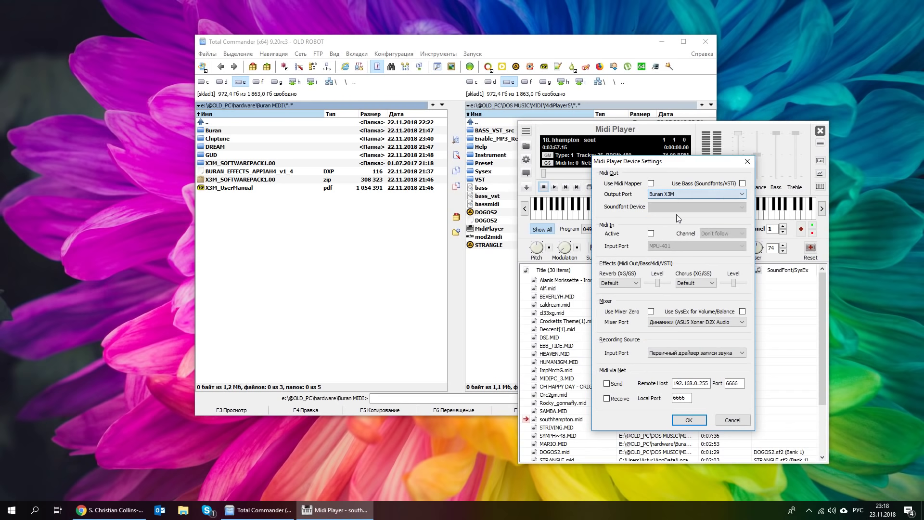
{"action": "left_click", "coordinate": [747, 161]}
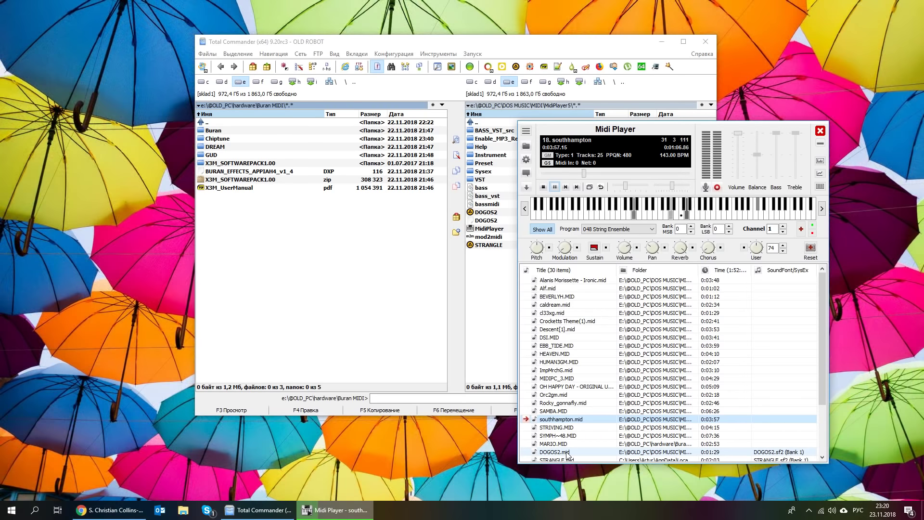
- Play DOGOS2.mid and SAMBA.MID from the Midi Player playlist, and stop the playback
{"action": "double_click", "coordinate": [568, 453]}
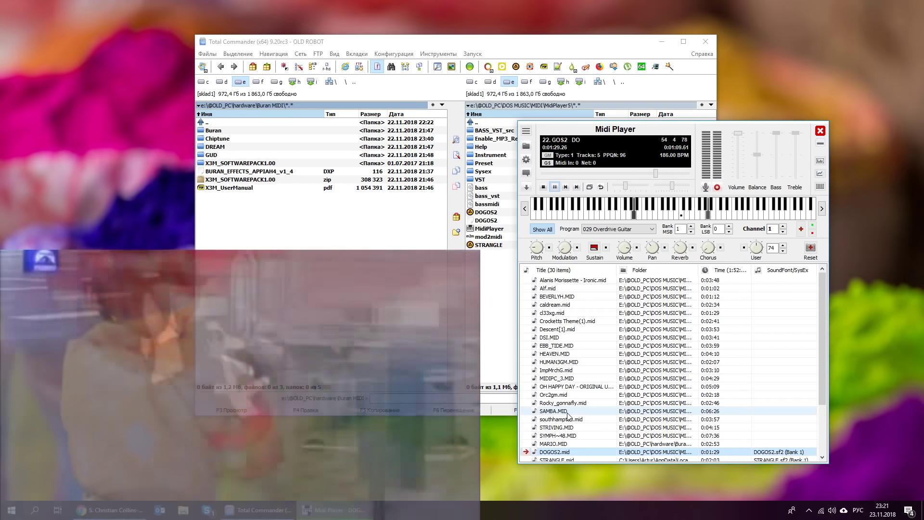
{"action": "double_click", "coordinate": [567, 412]}
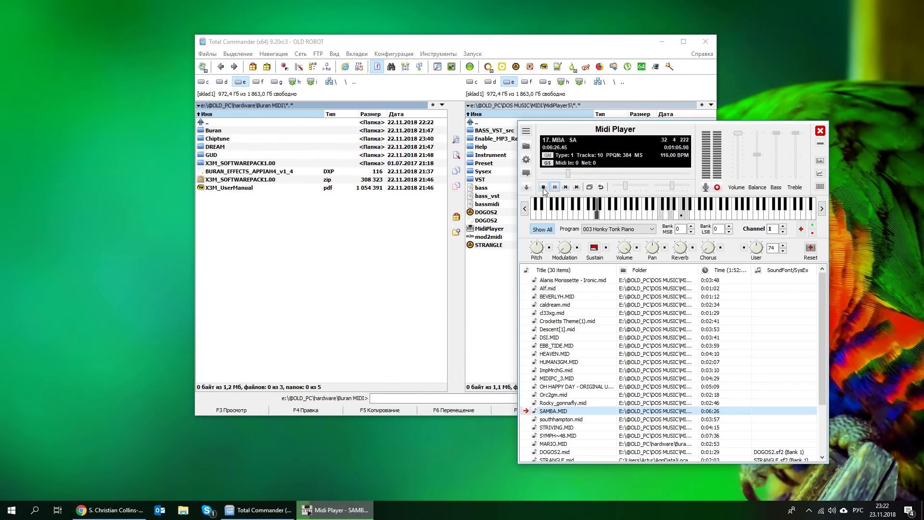
{"action": "left_click", "coordinate": [544, 188]}
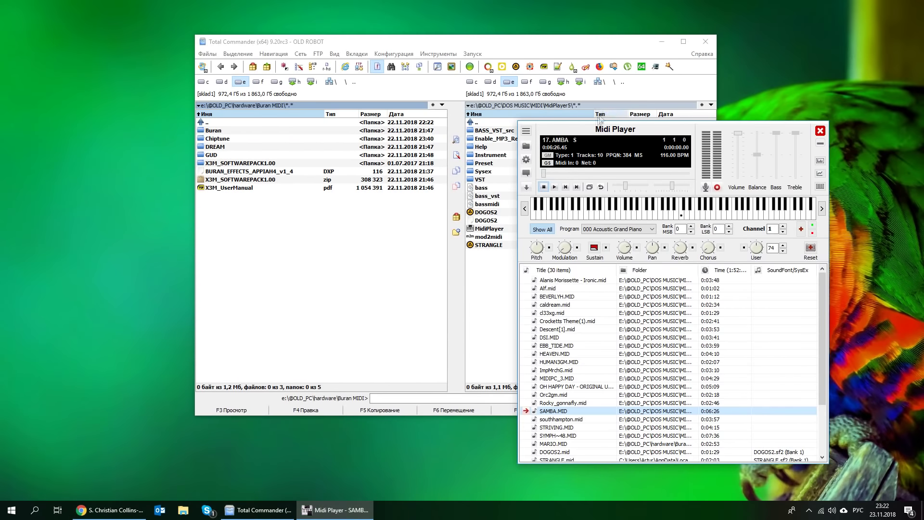
- Arrange the Total Commander and Midi Player windows side by side so that they do not overlap
{"action": "mouse_move", "coordinate": [579, 130]}
{"action": "left_mouse_down"}
{"action": "mouse_move", "coordinate": [592, 114]}
{"action": "mouse_move", "coordinate": [587, 161]}
{"action": "mouse_move", "coordinate": [581, 148]}
{"action": "left_mouse_up"}
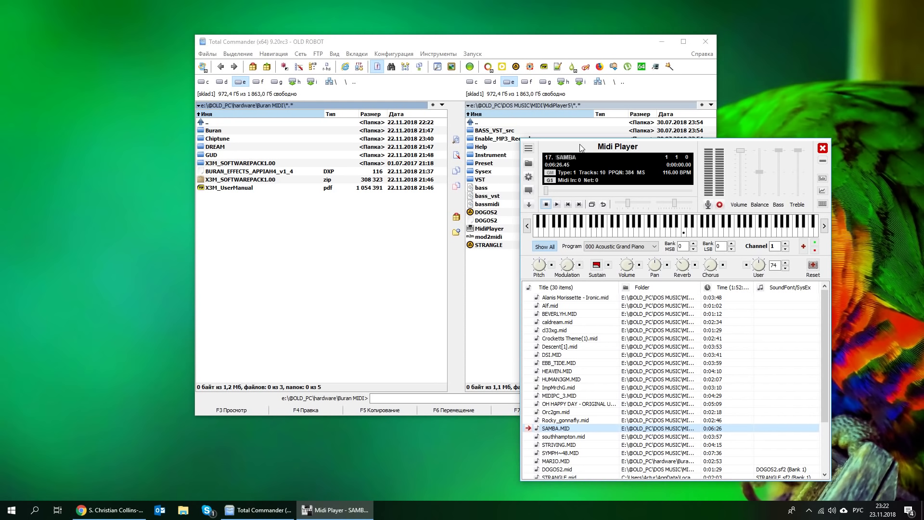
{"action": "left_click_drag", "start_coordinate": [580, 148], "coordinate": [629, 154]}
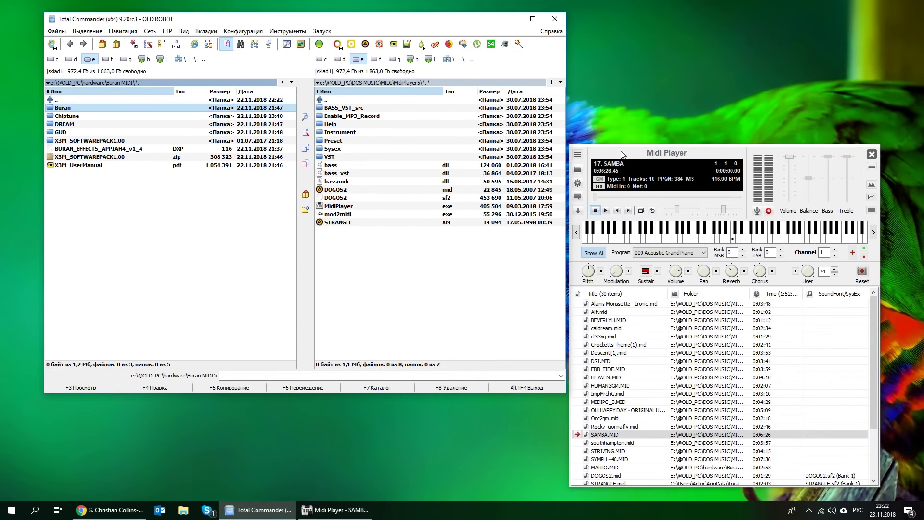
{"action": "left_click_drag", "start_coordinate": [621, 154], "coordinate": [625, 22]}
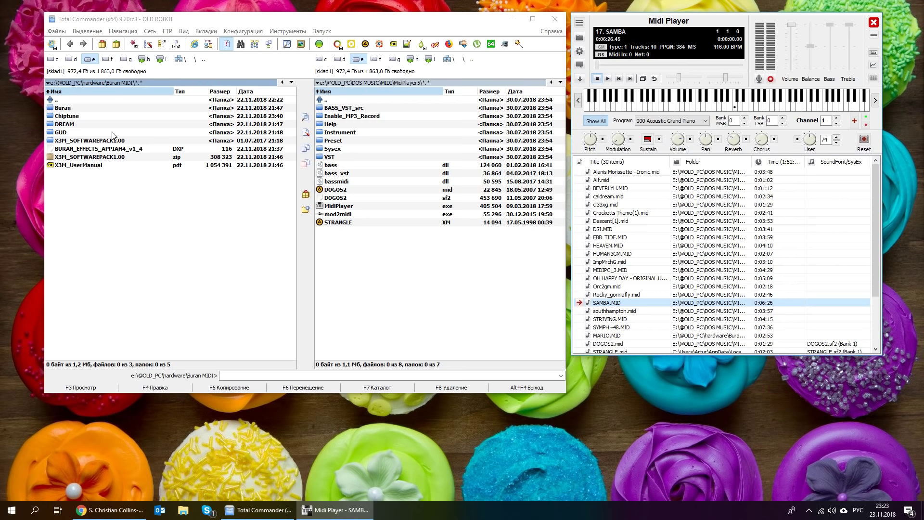
- Examine the GeneralUser GS page in Chrome, highlighting the SoundFont's name and the 32 MB RAM limit of version 1.35, and return to Total Commander
{"action": "left_click", "coordinate": [124, 516]}
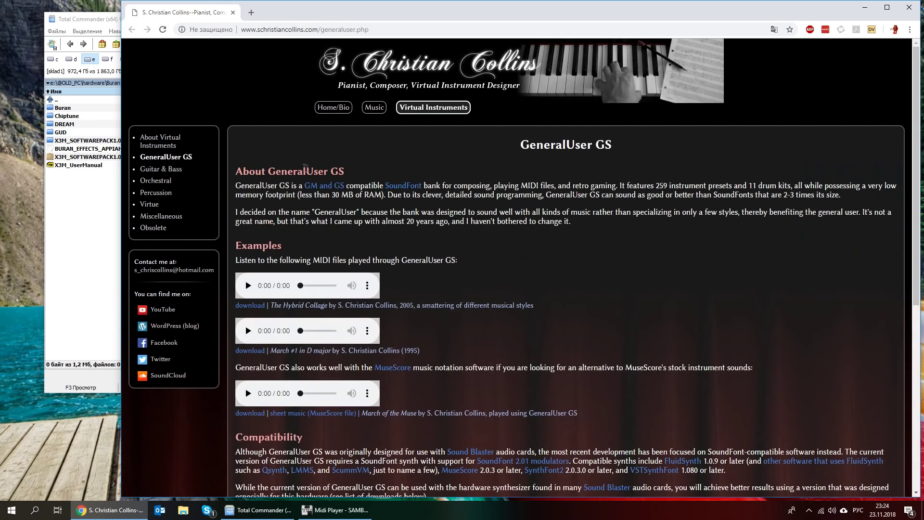
{"action": "left_click_drag", "start_coordinate": [273, 171], "coordinate": [406, 177]}
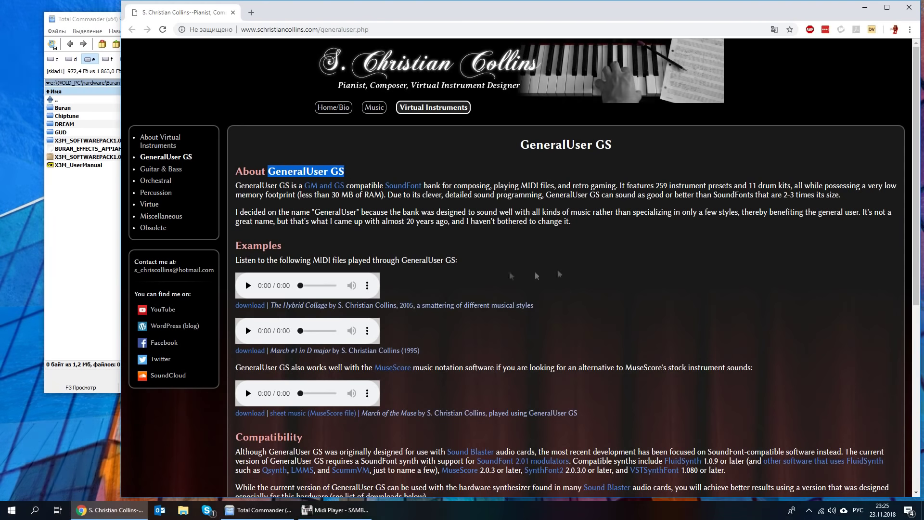
{"action": "scroll", "coordinate": [597, 233], "scroll_direction": "down", "scroll_amount": 2}
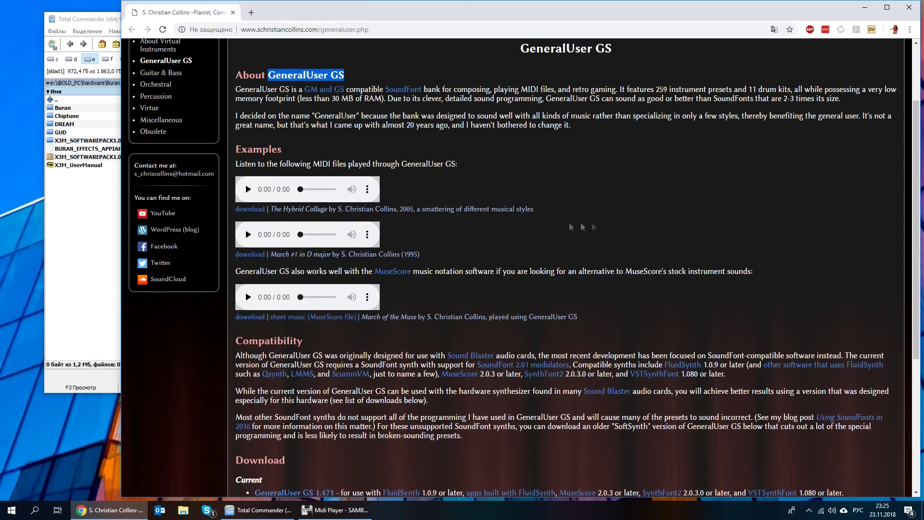
{"action": "scroll", "coordinate": [626, 236], "scroll_direction": "down", "scroll_amount": 2}
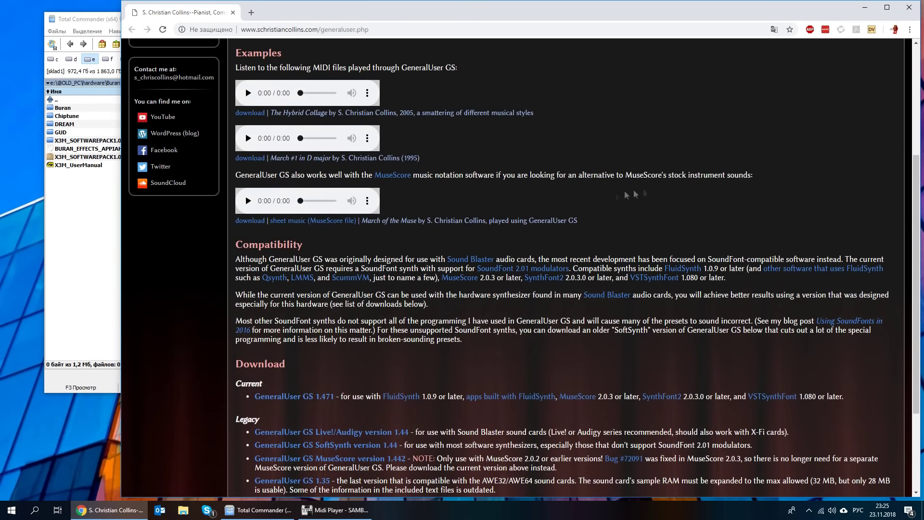
{"action": "scroll", "coordinate": [675, 199], "scroll_direction": "down", "scroll_amount": 2}
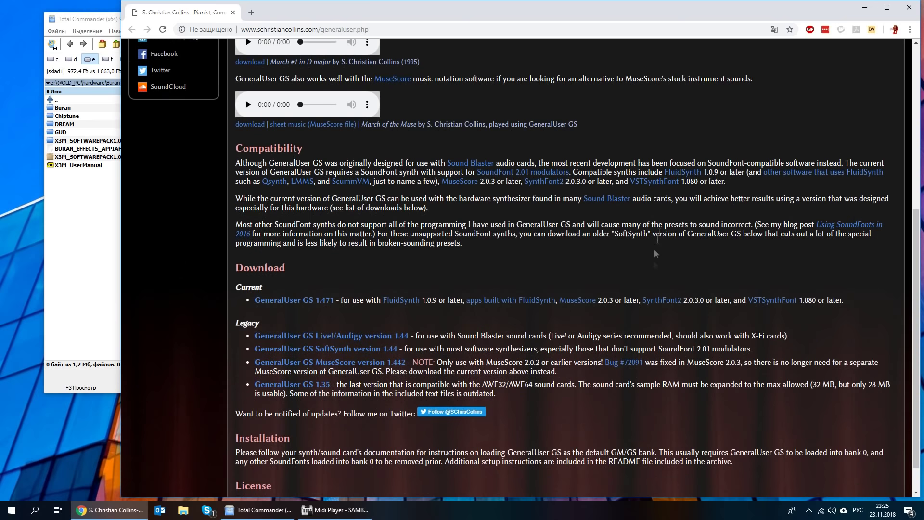
{"action": "left_click_drag", "start_coordinate": [814, 383], "coordinate": [835, 384]}
{"action": "scroll", "coordinate": [399, 280], "scroll_direction": "up", "scroll_amount": 1}
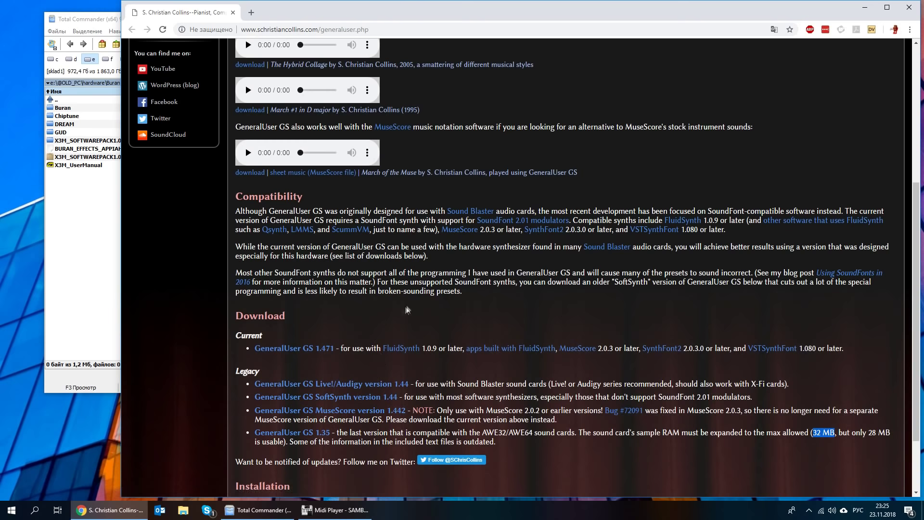
{"action": "scroll", "coordinate": [536, 288], "scroll_direction": "up", "scroll_amount": 5}
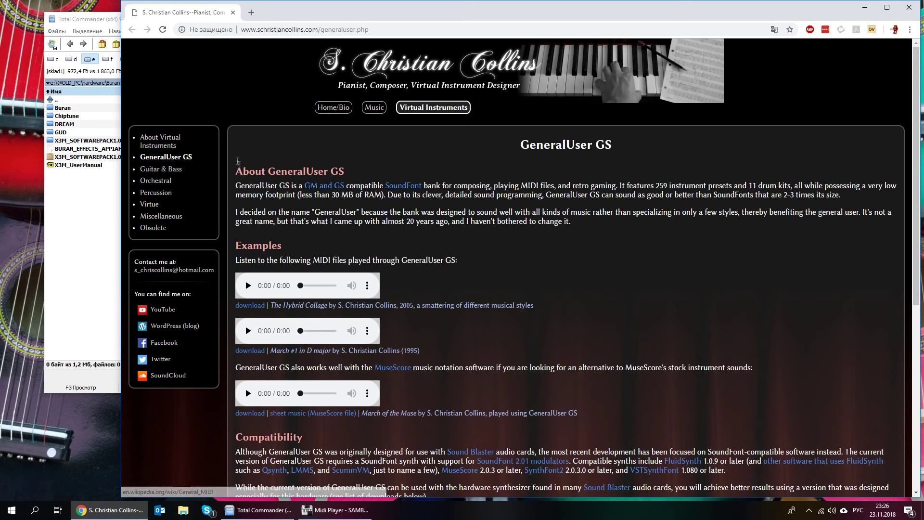
{"action": "left_click", "coordinate": [60, 236]}
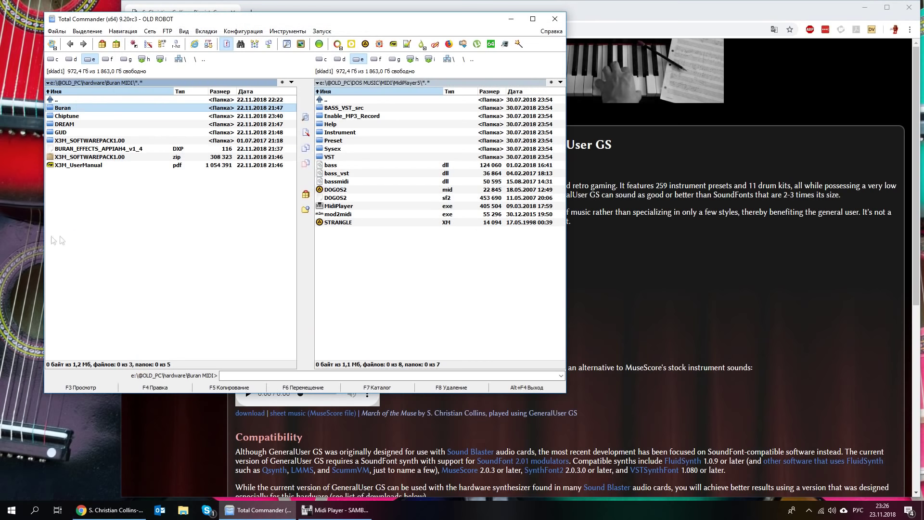
- Look into the Buran folder, return, and launch X3MPresetEditor from the X3M_SOFTWAREPACK1.00 folder, moving its window clear of the file lists
{"action": "double_click", "coordinate": [84, 110]}
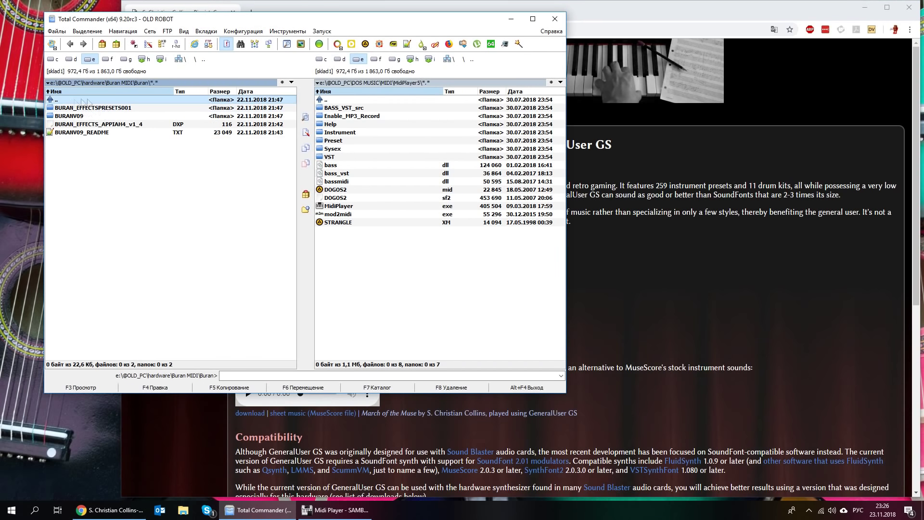
{"action": "double_click", "coordinate": [82, 100]}
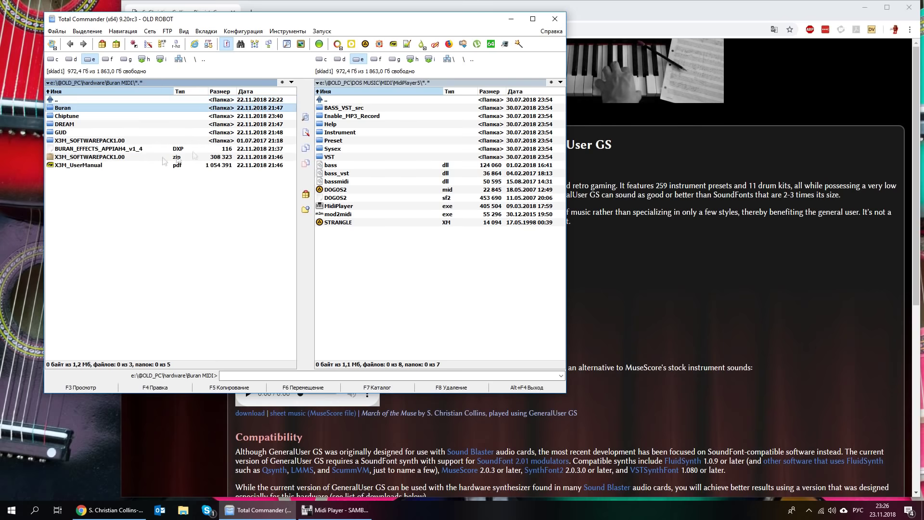
{"action": "double_click", "coordinate": [90, 141]}
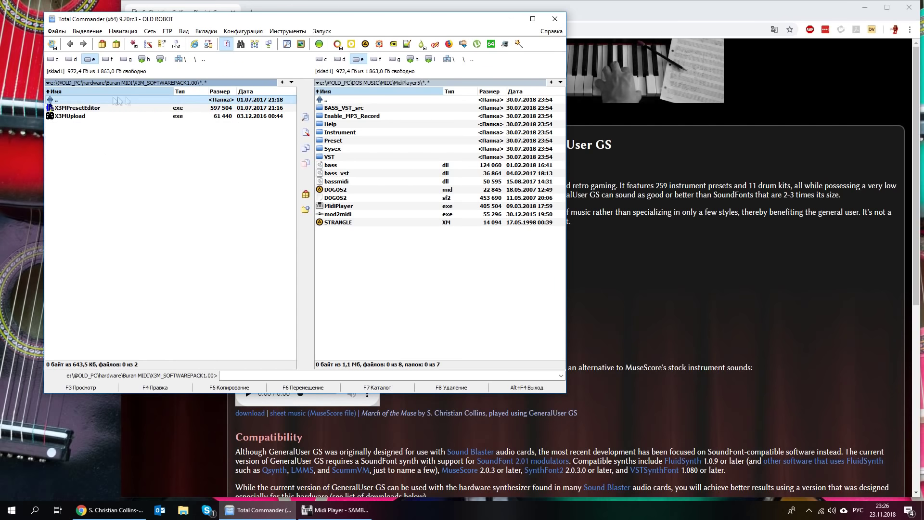
{"action": "double_click", "coordinate": [90, 109]}
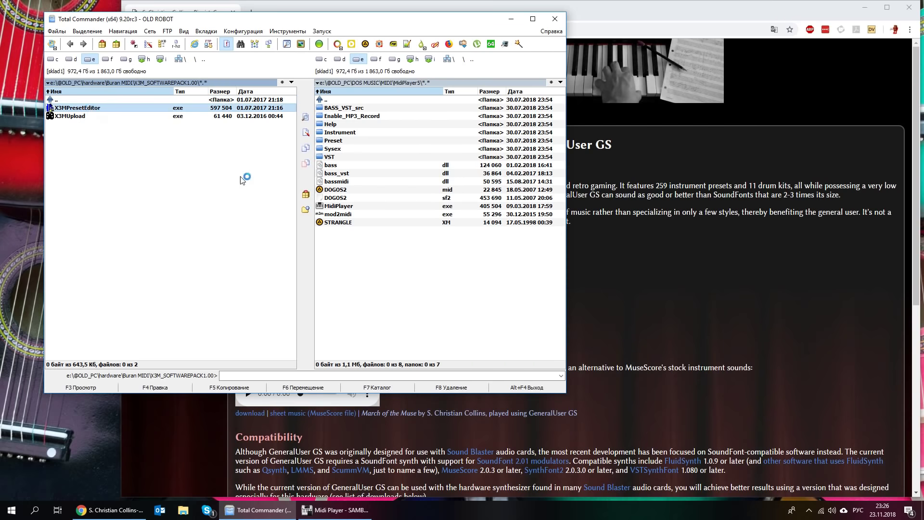
{"action": "left_click_drag", "start_coordinate": [162, 21], "coordinate": [458, 167]}
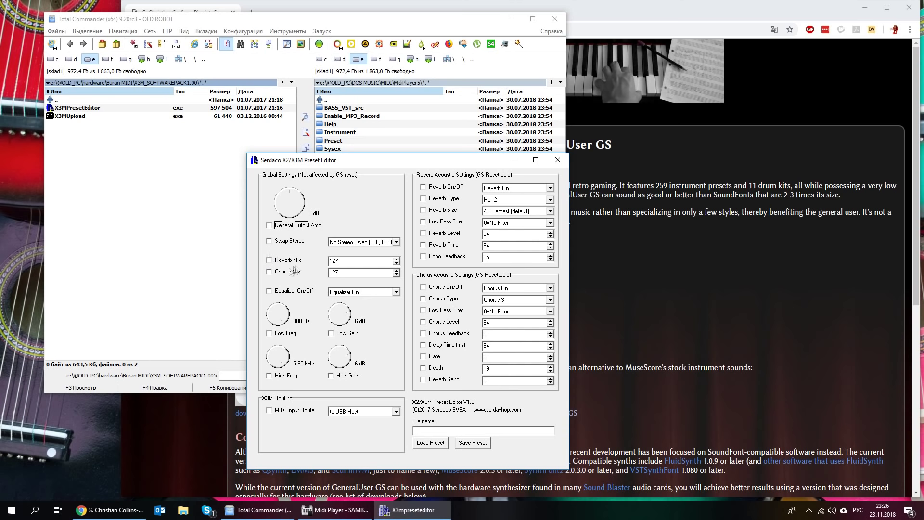
- Check the Equalizer On/Off options and the MIDI Input Route choices in the preset editor, keeping Equalizer On and to USB Host
{"action": "left_click", "coordinate": [372, 293]}
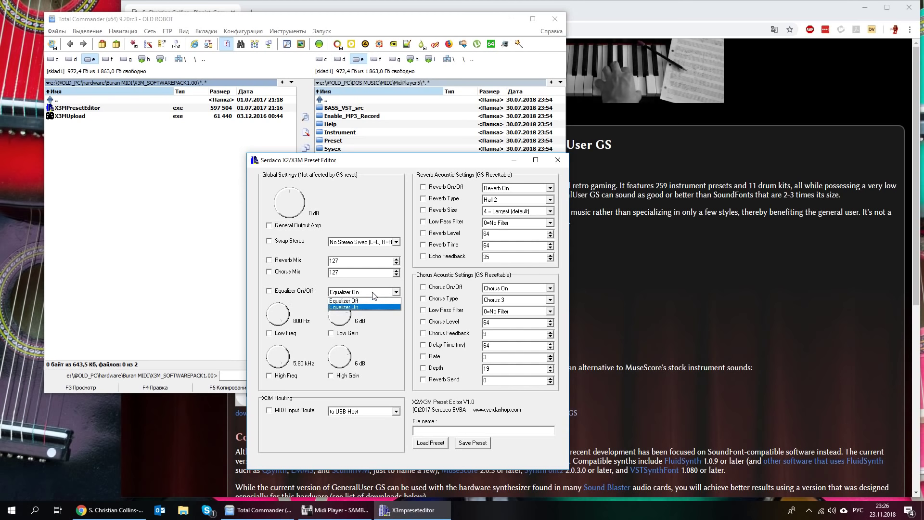
{"action": "left_click", "coordinate": [373, 305]}
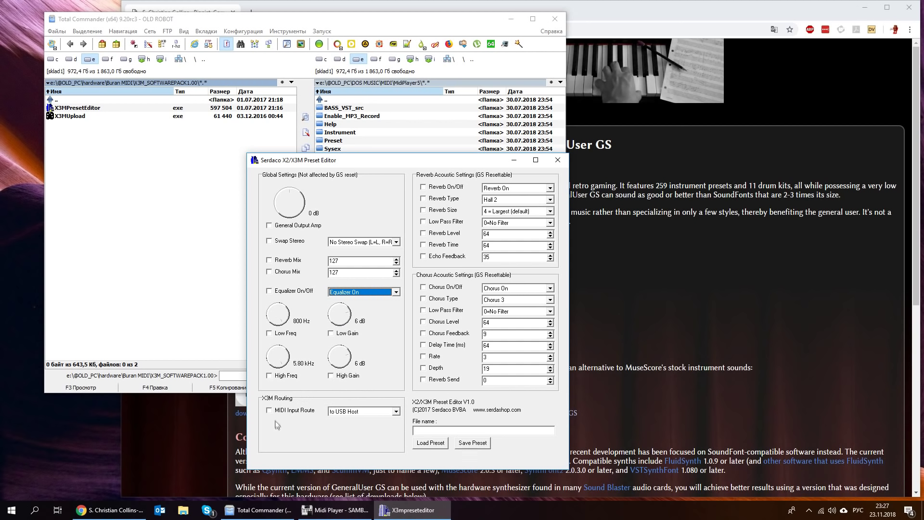
{"action": "left_click", "coordinate": [363, 412]}
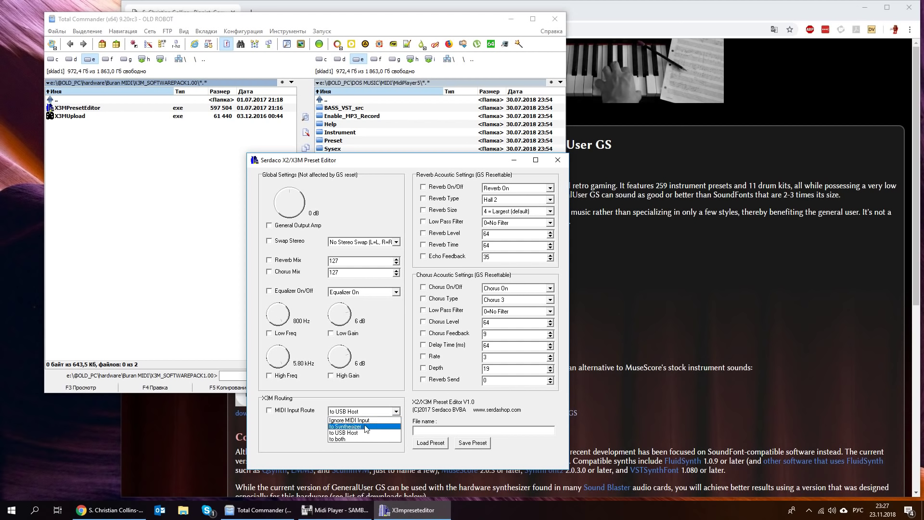
{"action": "left_click", "coordinate": [308, 424]}
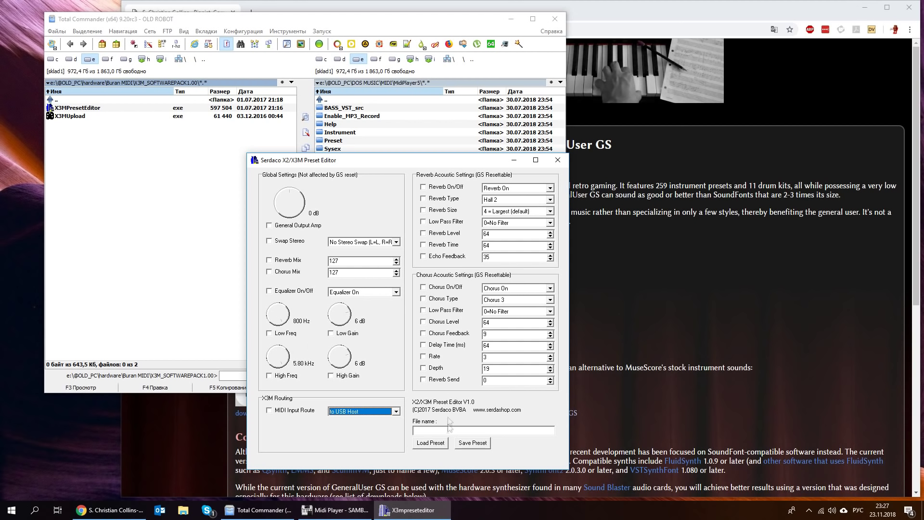
{"action": "left_click", "coordinate": [472, 443]}
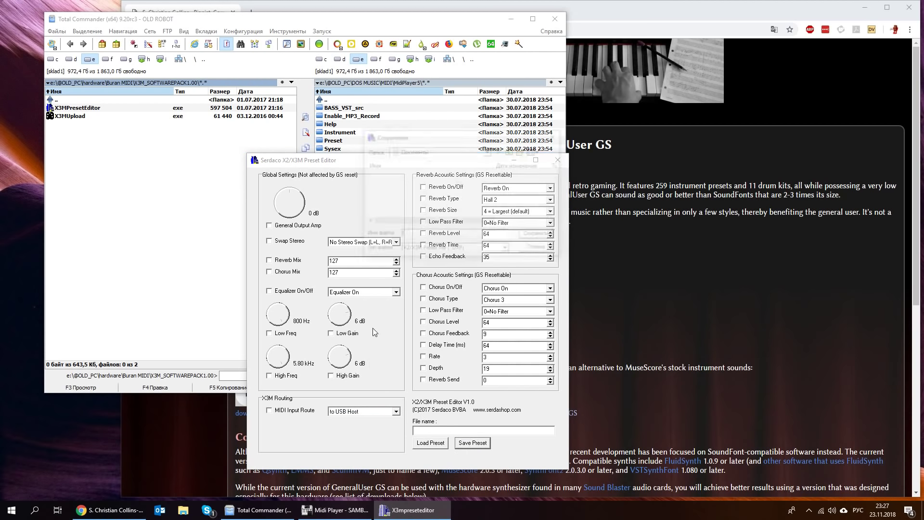
{"action": "type", "text": "аввап"}
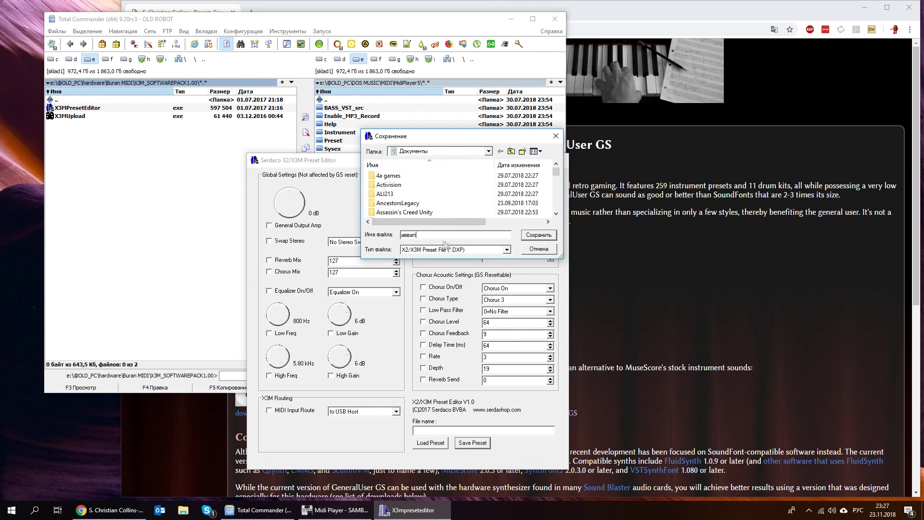
{"action": "left_click", "coordinate": [538, 249]}
{"action": "left_click_drag", "start_coordinate": [334, 163], "coordinate": [326, 133]}
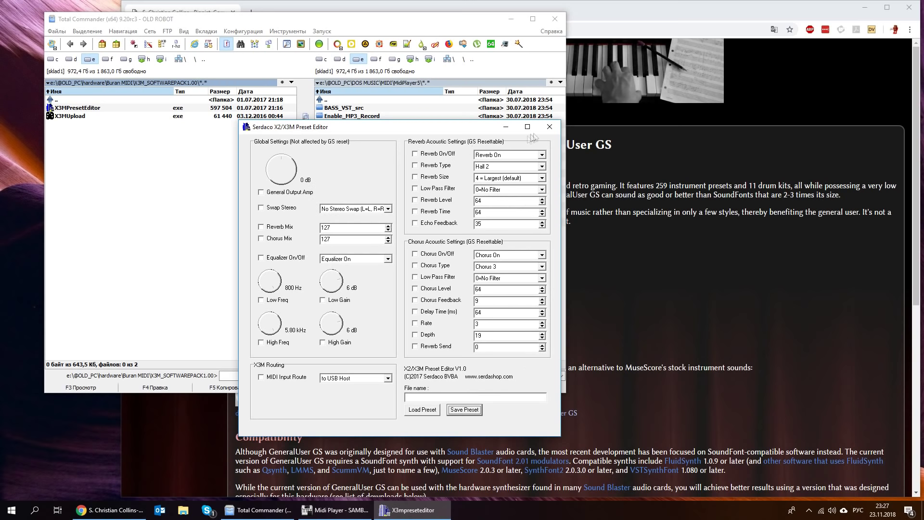
- Close the preset editor and launch X3MUpload from the software pack folder, allowing it to make changes to the device
{"action": "left_click", "coordinate": [550, 127]}
{"action": "double_click", "coordinate": [101, 117]}
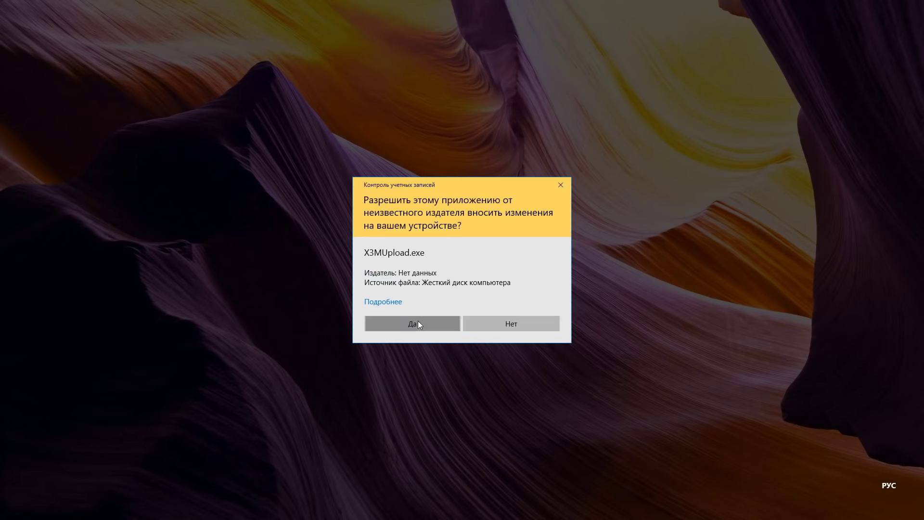
{"action": "left_click", "coordinate": [418, 321]}
{"action": "mouse_move", "coordinate": [460, 169]}
{"action": "left_mouse_down"}
{"action": "mouse_move", "coordinate": [469, 184]}
{"action": "mouse_move", "coordinate": [459, 181]}
{"action": "left_mouse_up"}
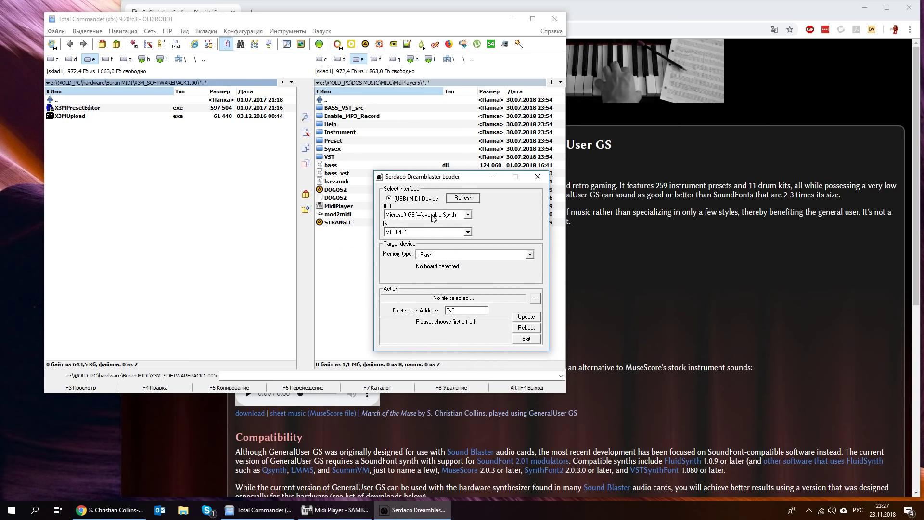
- Set both the OUT and IN MIDI devices of the loader to Buran X3M, keeping Flash as the memory type
{"action": "left_click", "coordinate": [432, 218]}
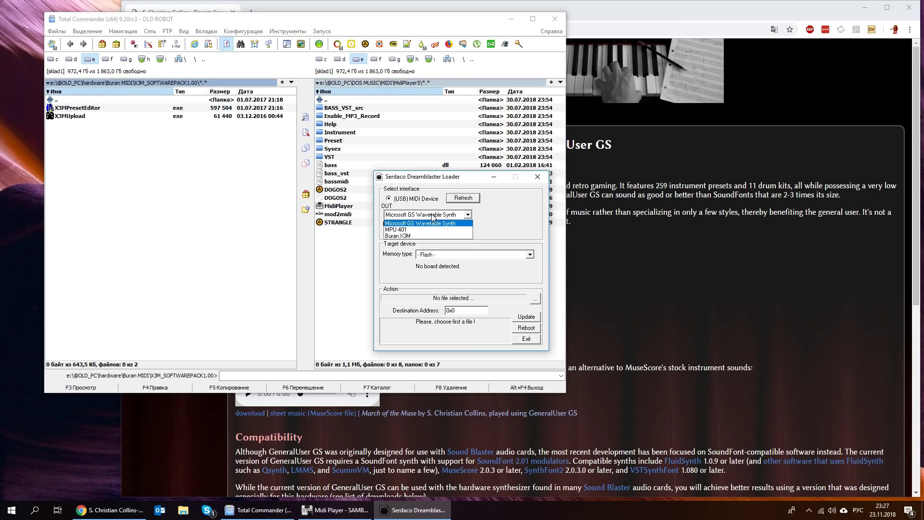
{"action": "left_click", "coordinate": [420, 235]}
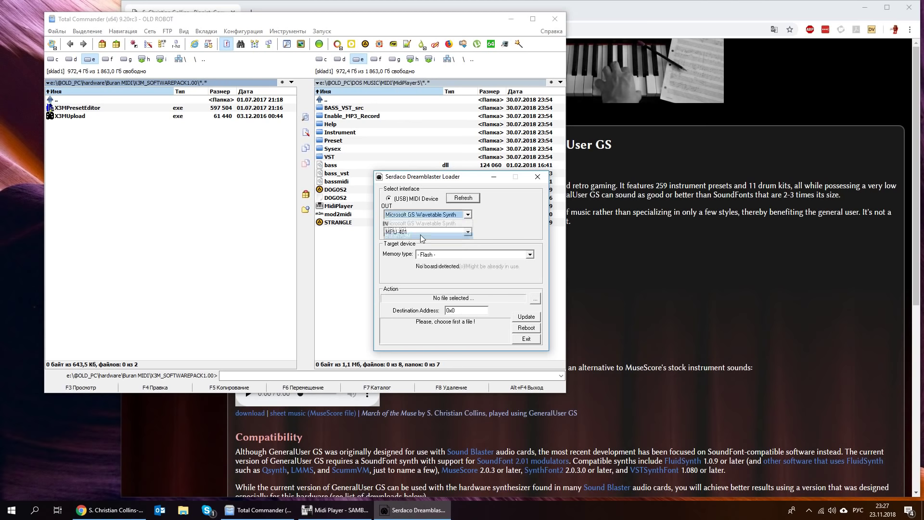
{"action": "left_click", "coordinate": [432, 231]}
{"action": "left_click", "coordinate": [433, 250]}
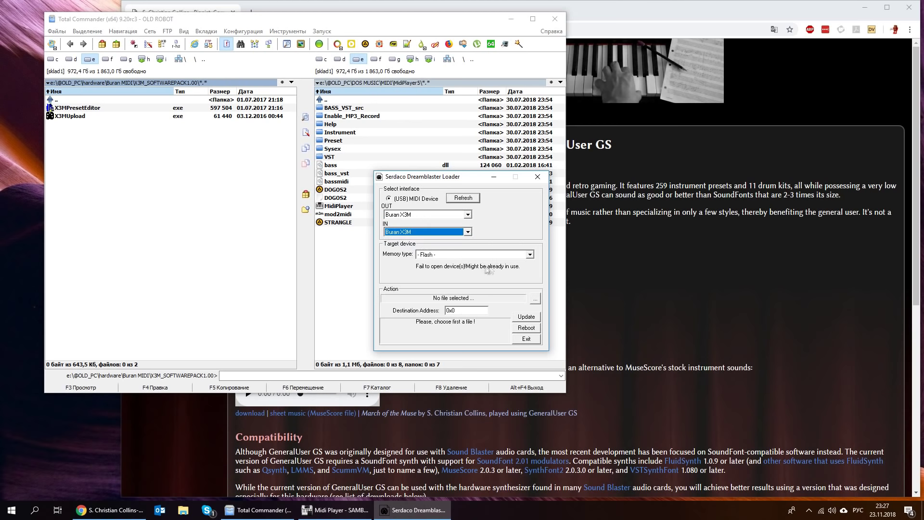
{"action": "left_click", "coordinate": [445, 255]}
{"action": "left_click", "coordinate": [467, 270]}
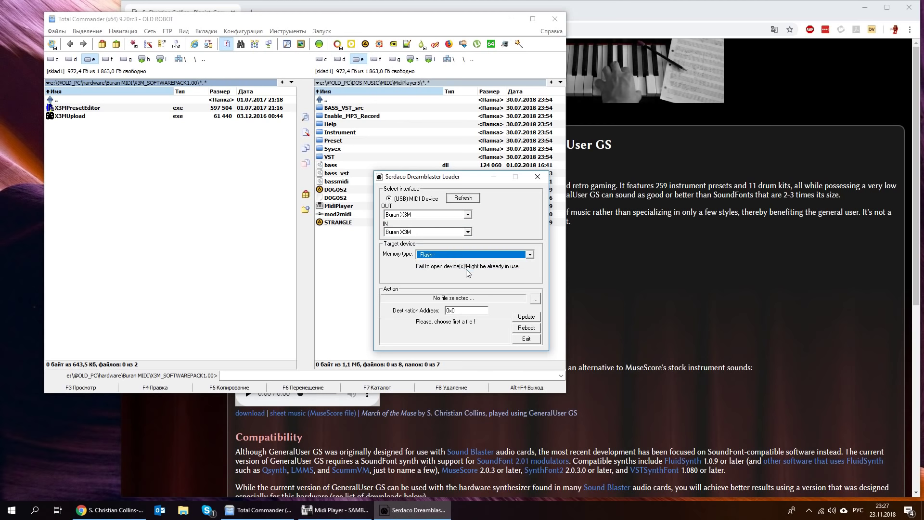
- Browse the effects presets in BURAN_EFFECTSPRESETS001 and load BURAN_EFFECTS_BLAST.DXP into the loader
{"action": "left_click", "coordinate": [535, 300]}
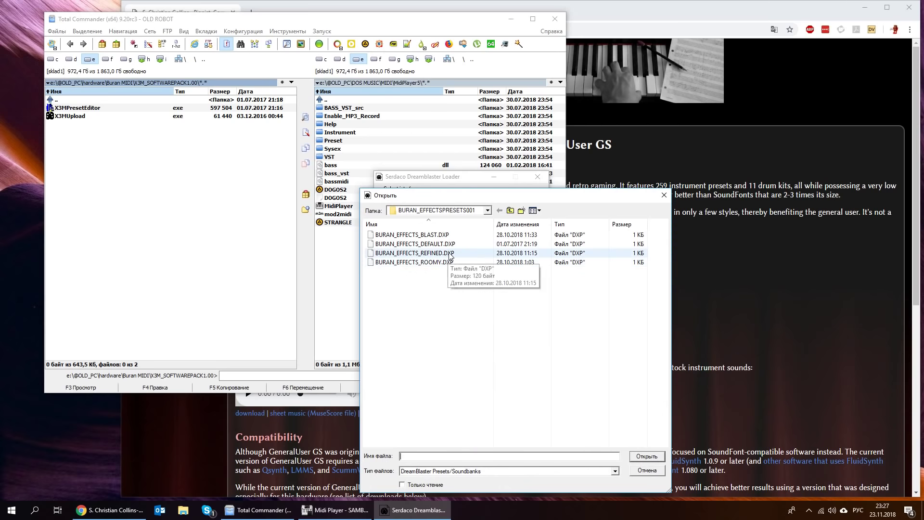
{"action": "left_click", "coordinate": [443, 254]}
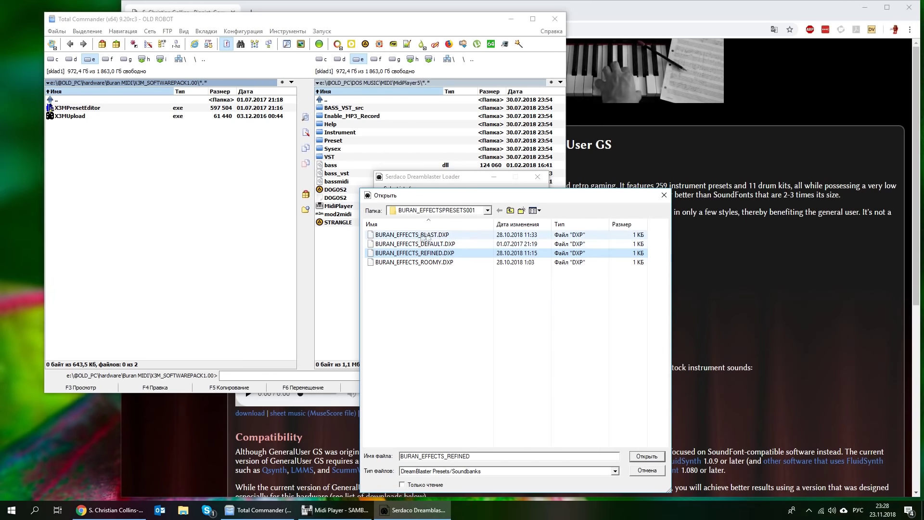
{"action": "left_click", "coordinate": [425, 236]}
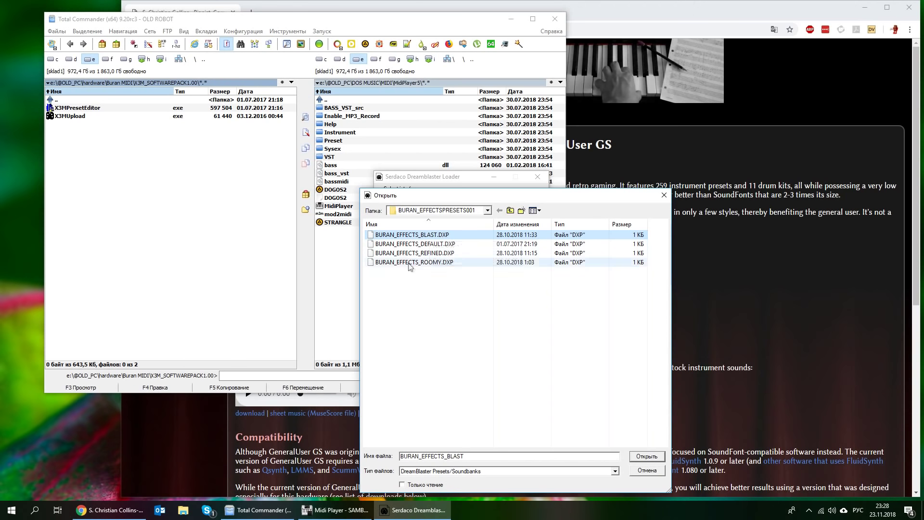
{"action": "left_click", "coordinate": [461, 245]}
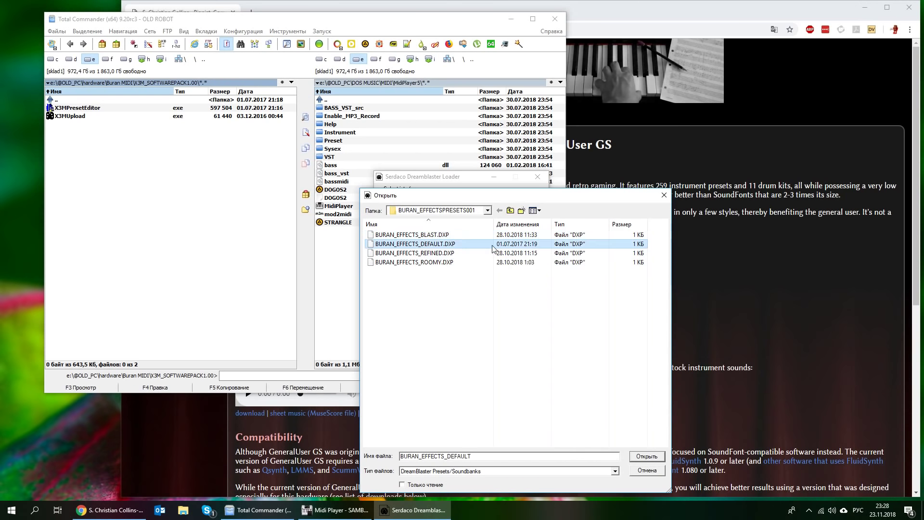
{"action": "left_click", "coordinate": [446, 236]}
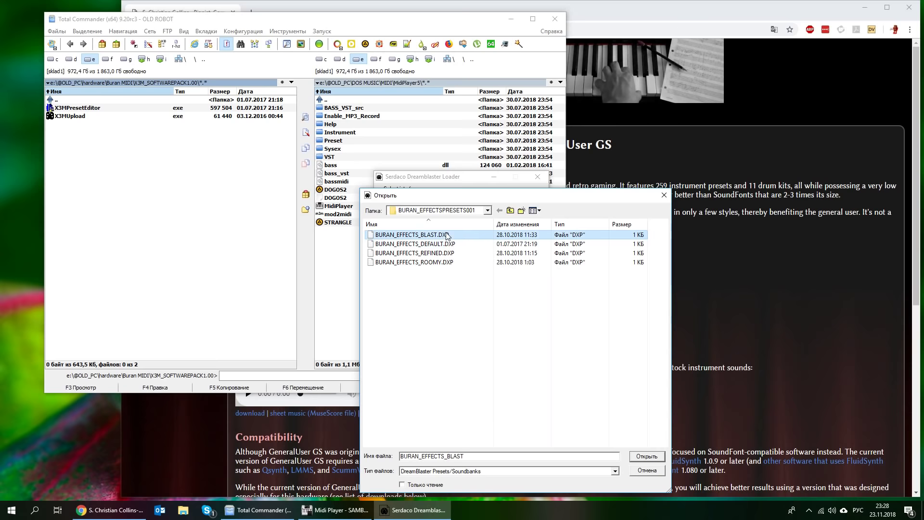
{"action": "left_click", "coordinate": [458, 266]}
{"action": "left_click", "coordinate": [458, 254]}
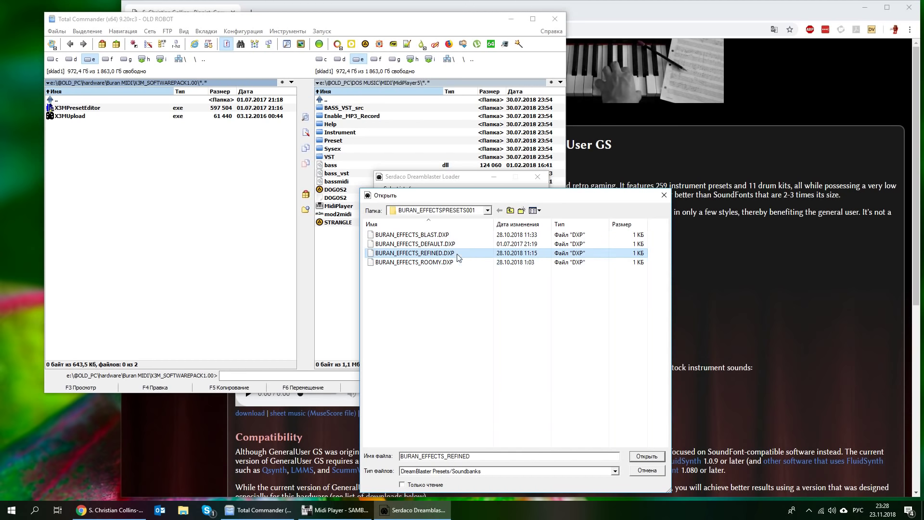
{"action": "left_click", "coordinate": [472, 246]}
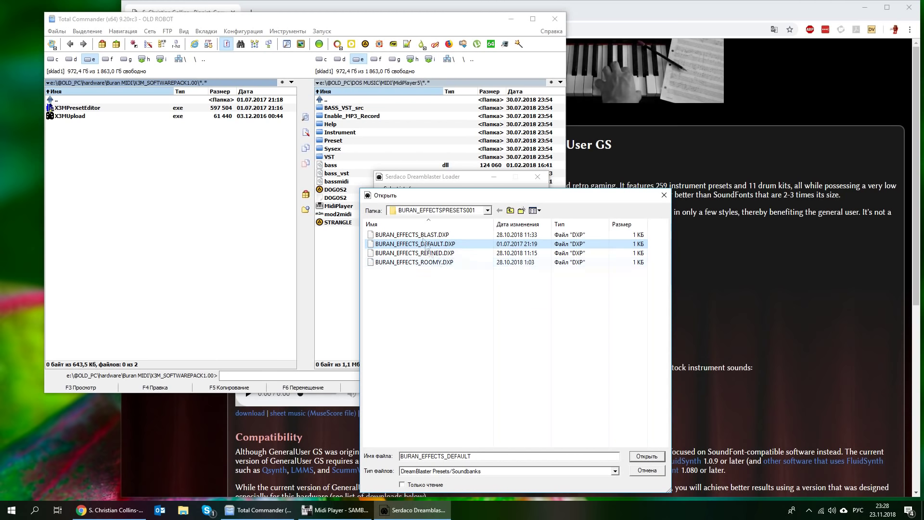
{"action": "key", "text": "Up"}
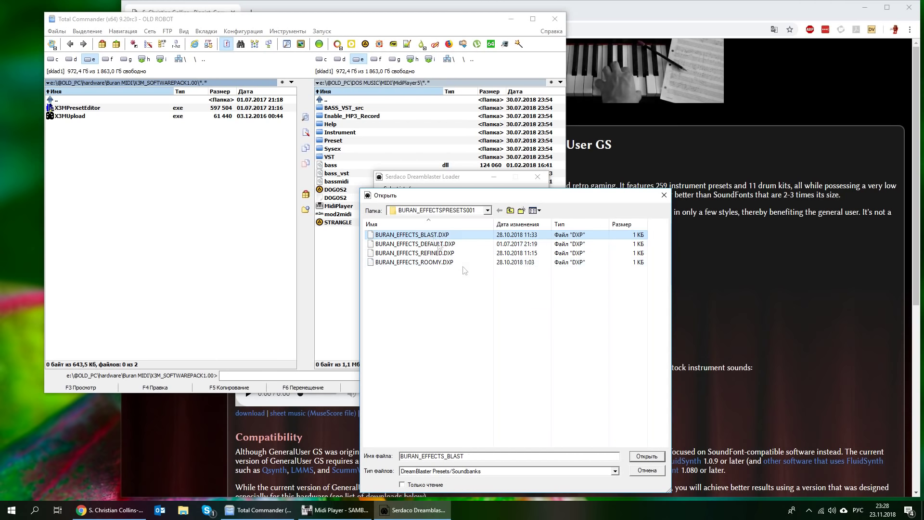
{"action": "left_click", "coordinate": [647, 457]}
- Close Midi Player to free the Buran X3M device, and write the loaded effects preset to flash, rebooting the module to finish
{"action": "left_click", "coordinate": [533, 318]}
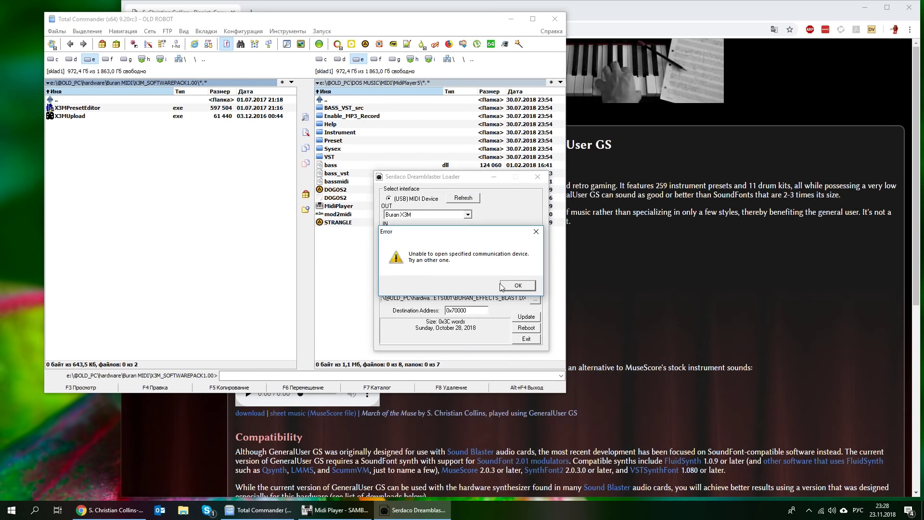
{"action": "left_click", "coordinate": [516, 286]}
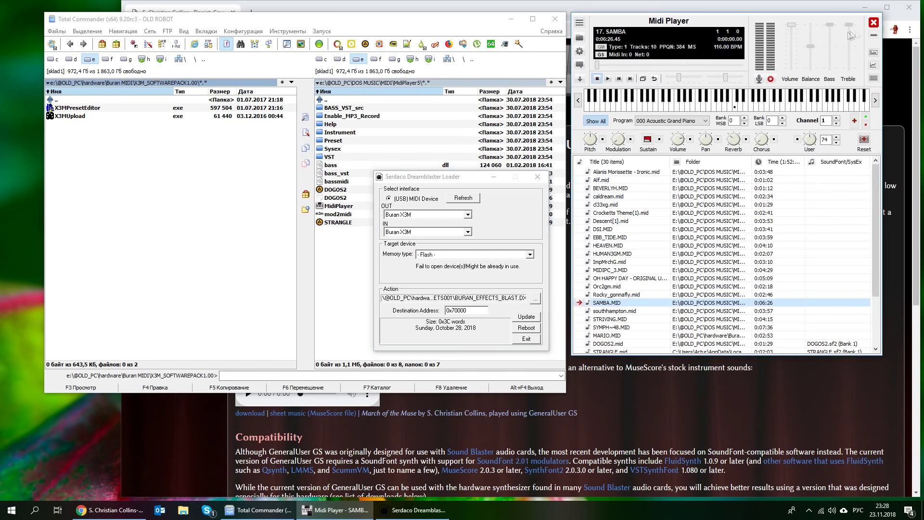
{"action": "left_click", "coordinate": [874, 22]}
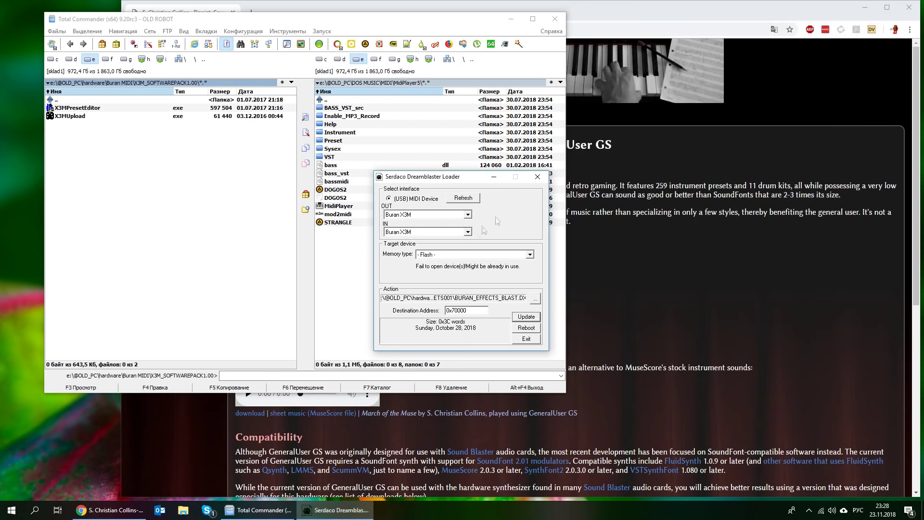
{"action": "left_click", "coordinate": [527, 320]}
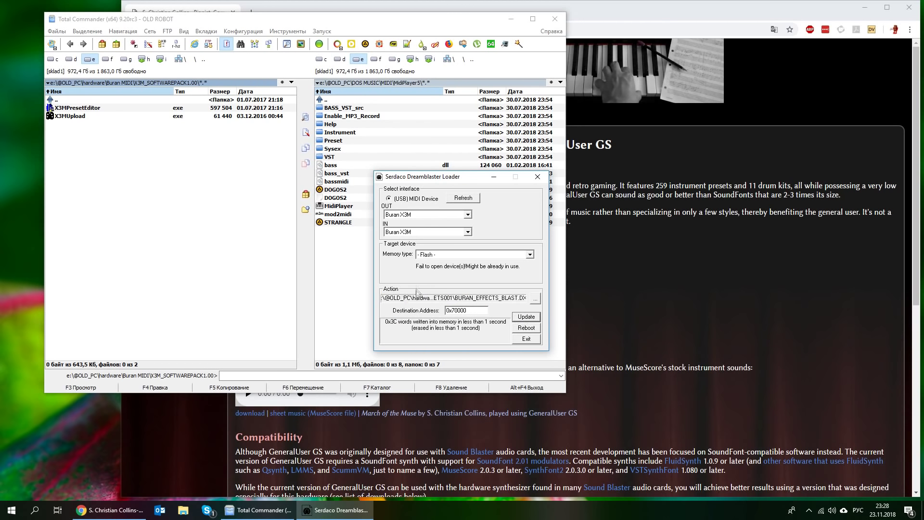
{"action": "left_click", "coordinate": [527, 328]}
- Load the soundbank BURANV09.DXB from the BURANV09 folder and start writing it to the module's flash memory
{"action": "left_click", "coordinate": [534, 299]}
{"action": "left_click", "coordinate": [510, 210]}
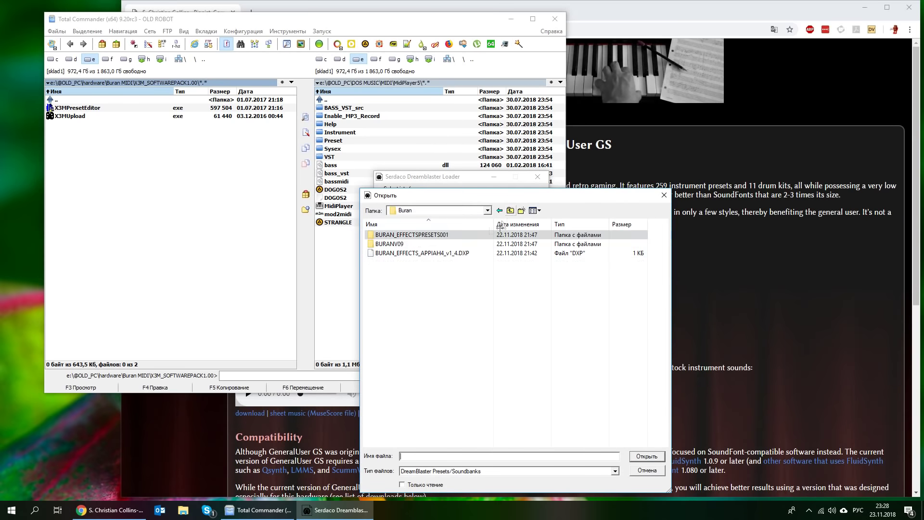
{"action": "double_click", "coordinate": [426, 243]}
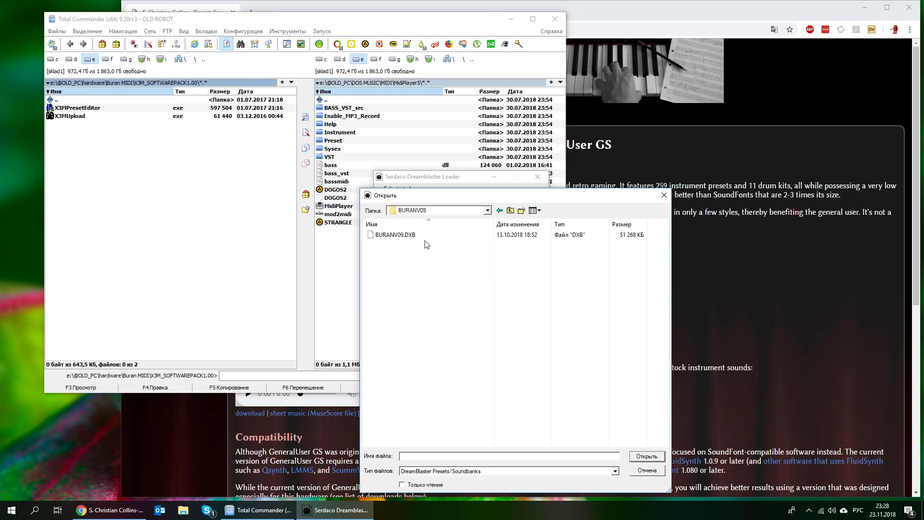
{"action": "left_click", "coordinate": [425, 238]}
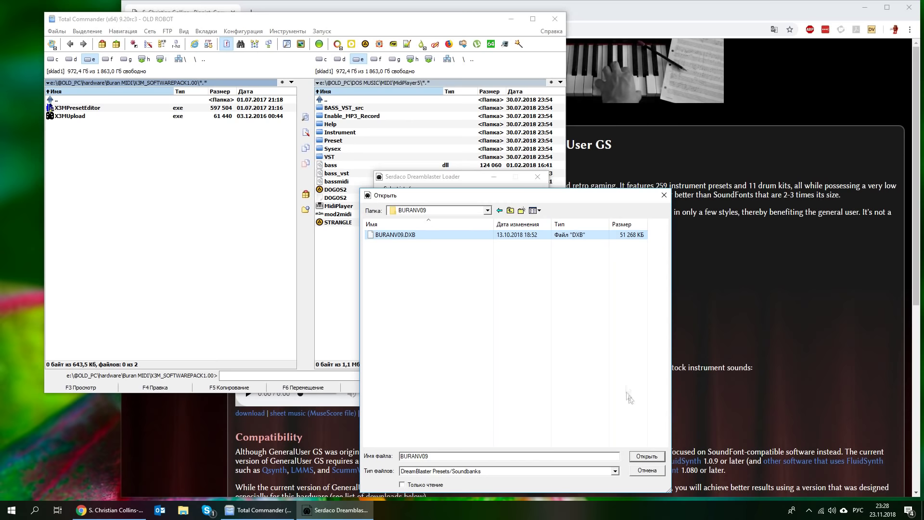
{"action": "left_click", "coordinate": [647, 457]}
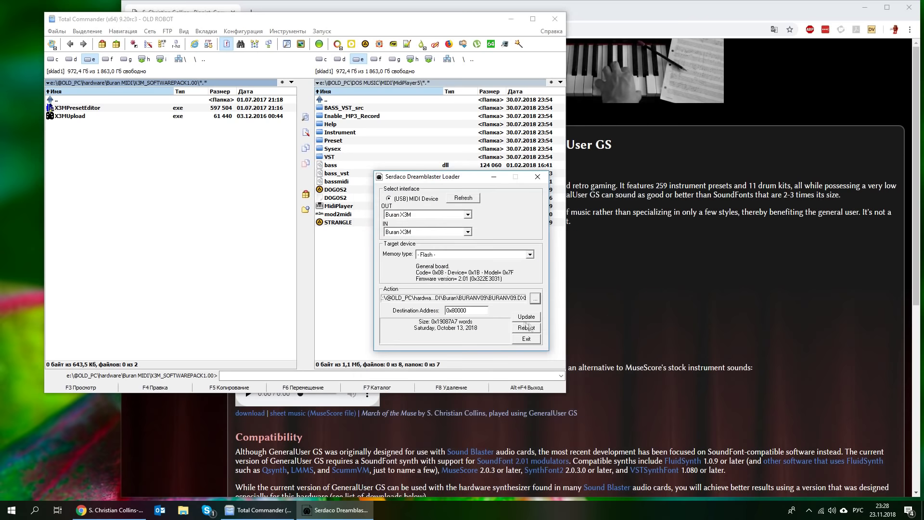
{"action": "left_click", "coordinate": [527, 317]}
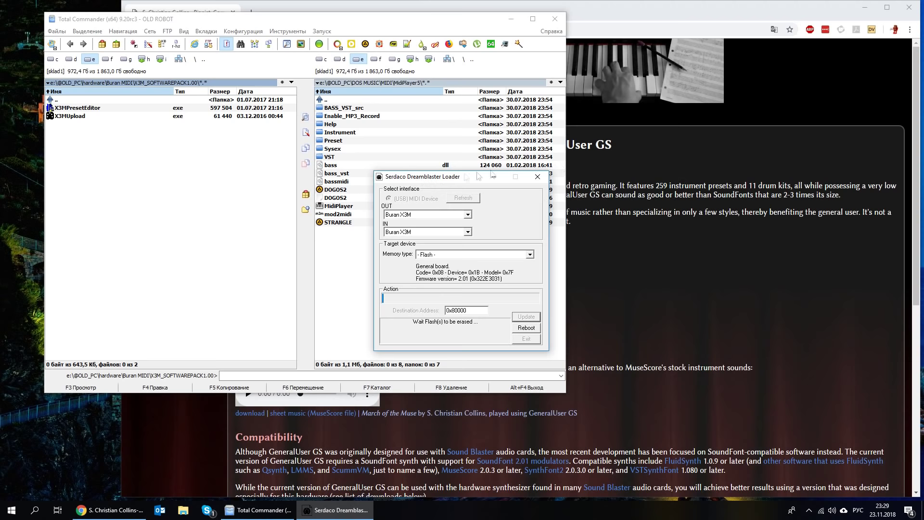
- Move the loader window clear of the file manager and look through the Chiptune folder and its NES8_TESTMIDI subfolder in Buran MIDI
{"action": "left_click_drag", "start_coordinate": [424, 177], "coordinate": [658, 163]}
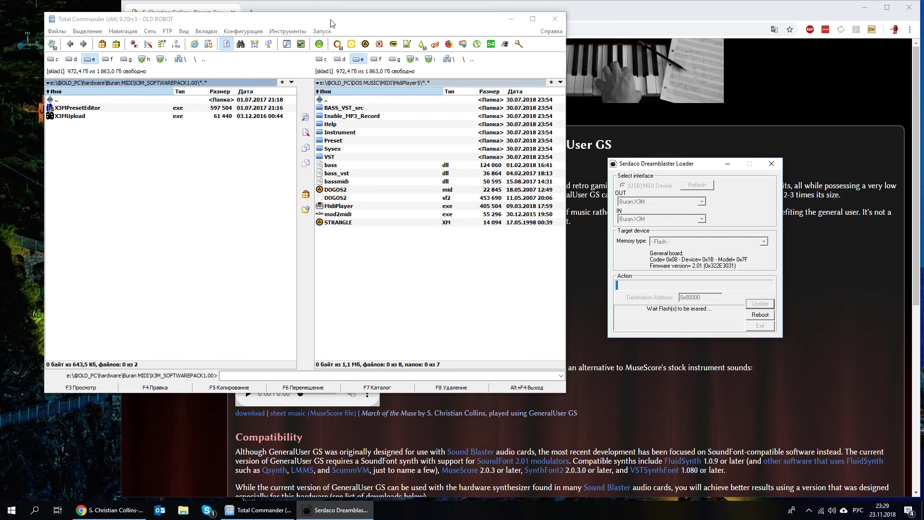
{"action": "double_click", "coordinate": [84, 100]}
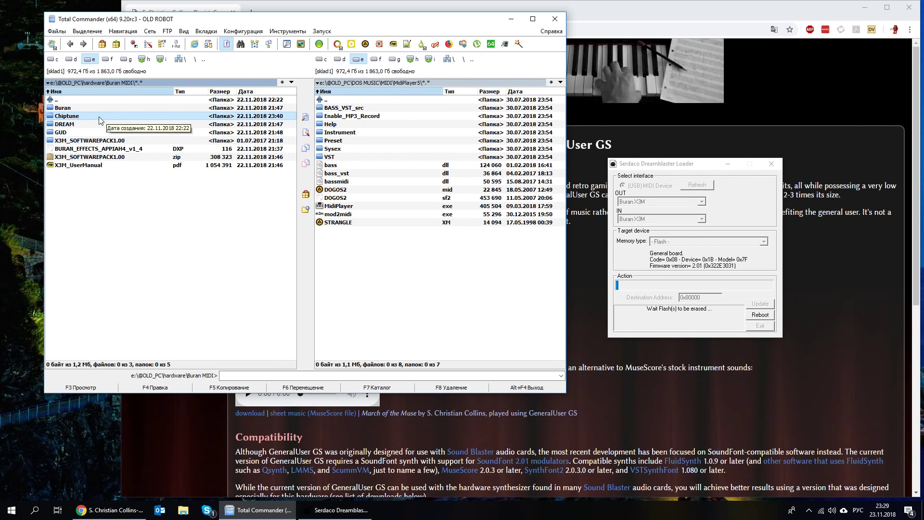
{"action": "double_click", "coordinate": [97, 117]}
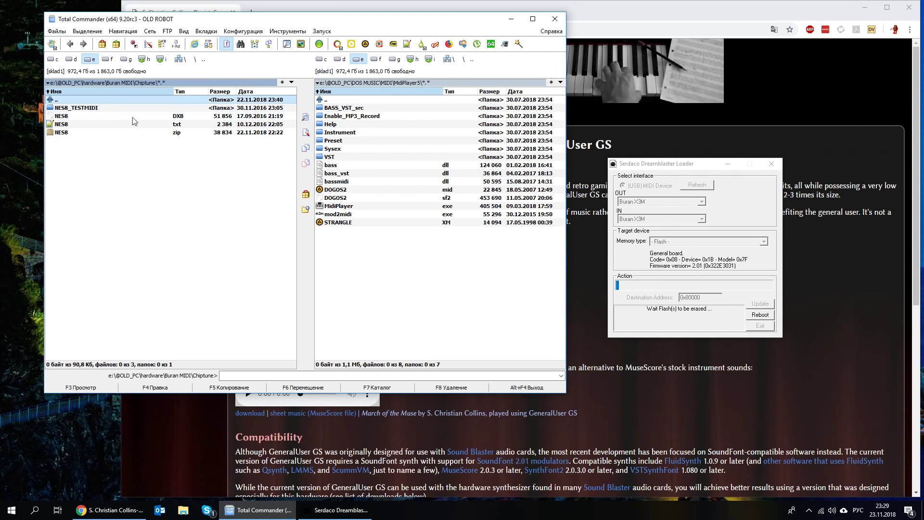
{"action": "left_click", "coordinate": [86, 108]}
{"action": "double_click", "coordinate": [87, 109]}
{"action": "double_click", "coordinate": [84, 99]}
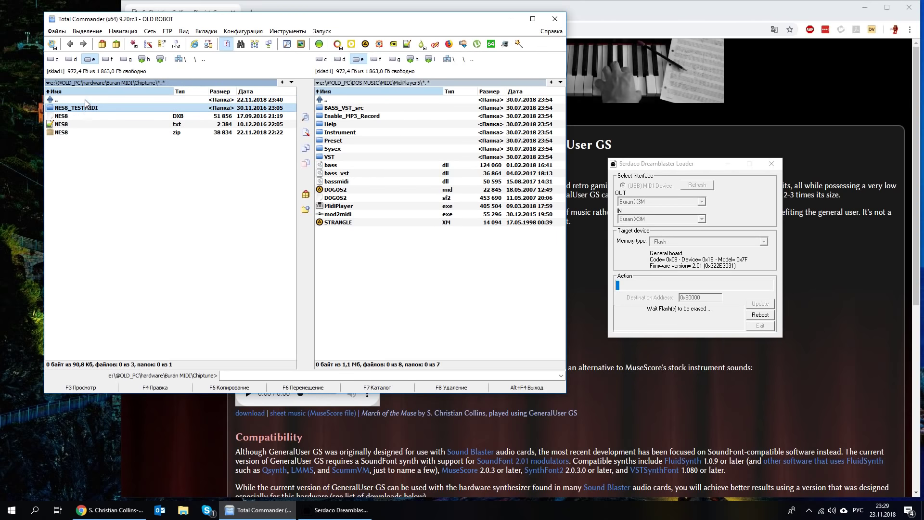
{"action": "double_click", "coordinate": [90, 110]}
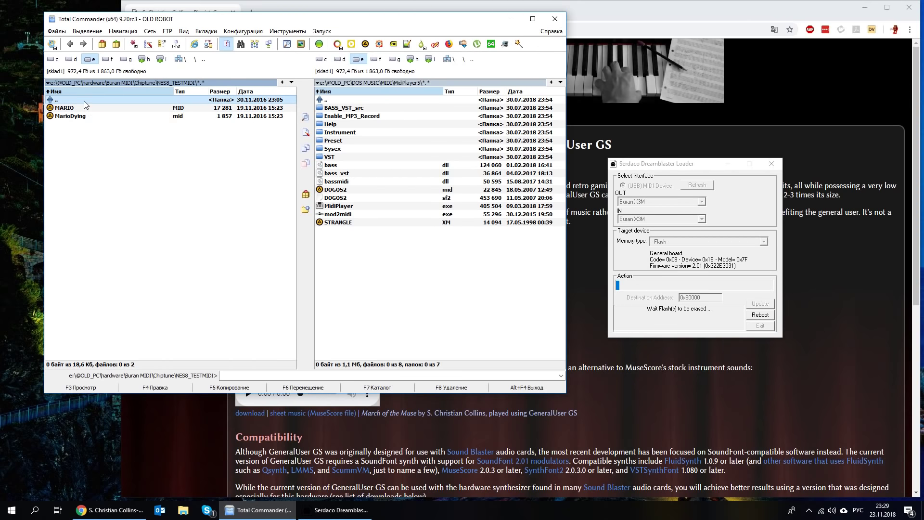
{"action": "double_click", "coordinate": [84, 99]}
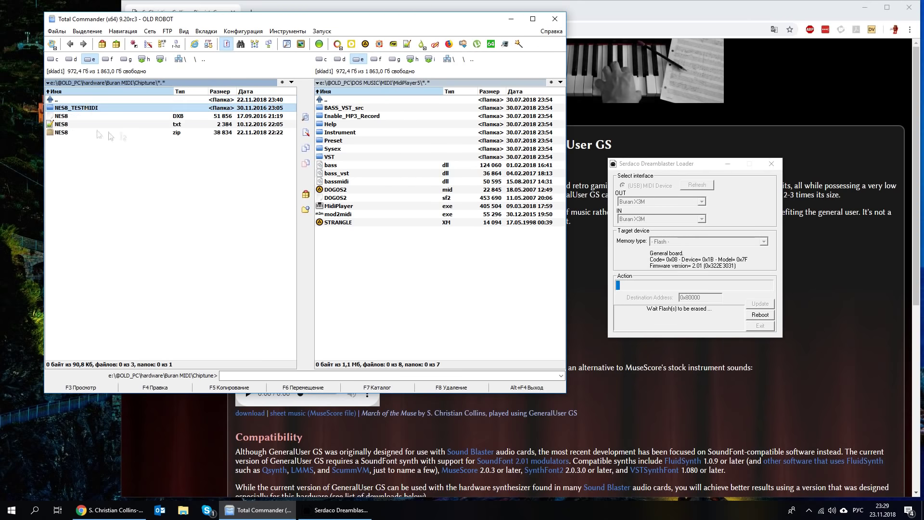
{"action": "double_click", "coordinate": [87, 100]}
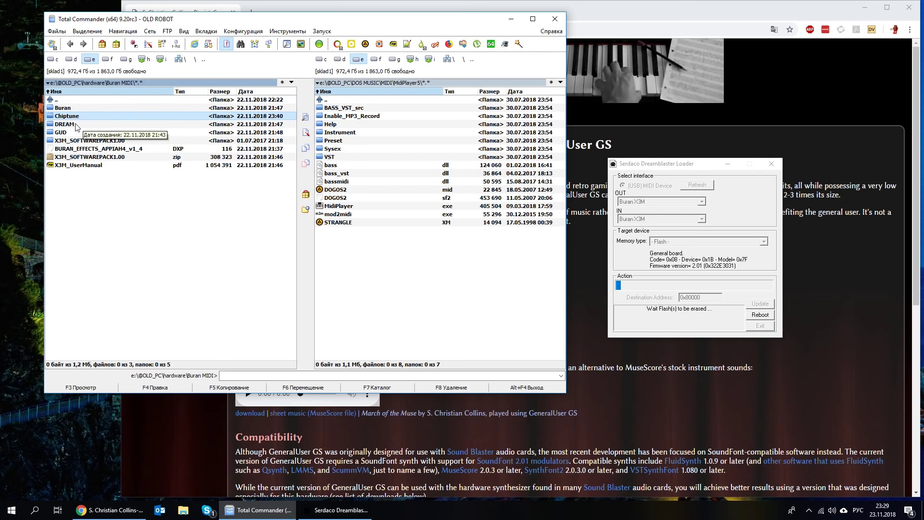
- Open GMBK5X128.pdf from the DREAM\GMBK5X128 folder and review its instrument and variation tables
{"action": "double_click", "coordinate": [76, 126]}
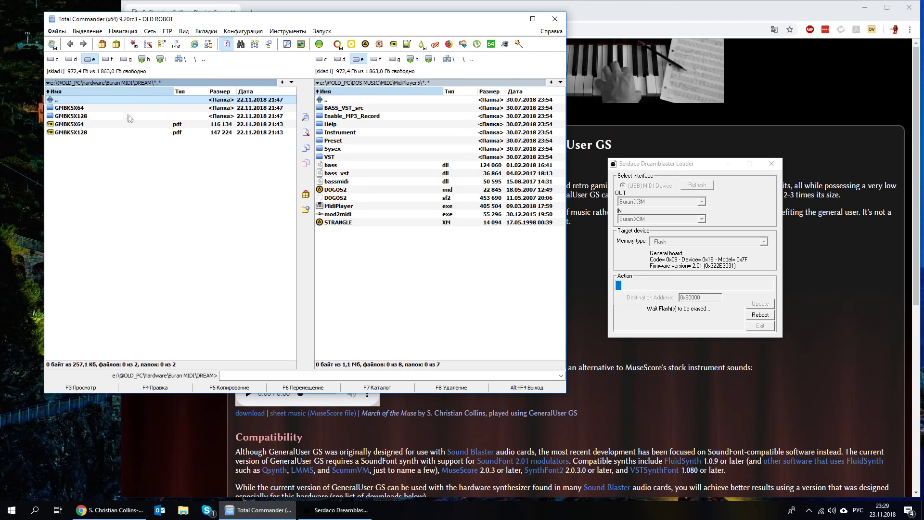
{"action": "left_click", "coordinate": [111, 116]}
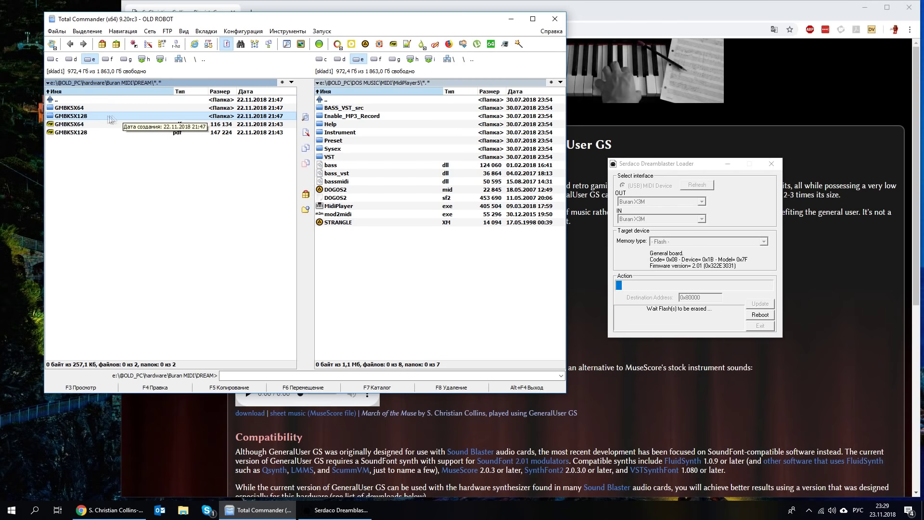
{"action": "double_click", "coordinate": [111, 117]}
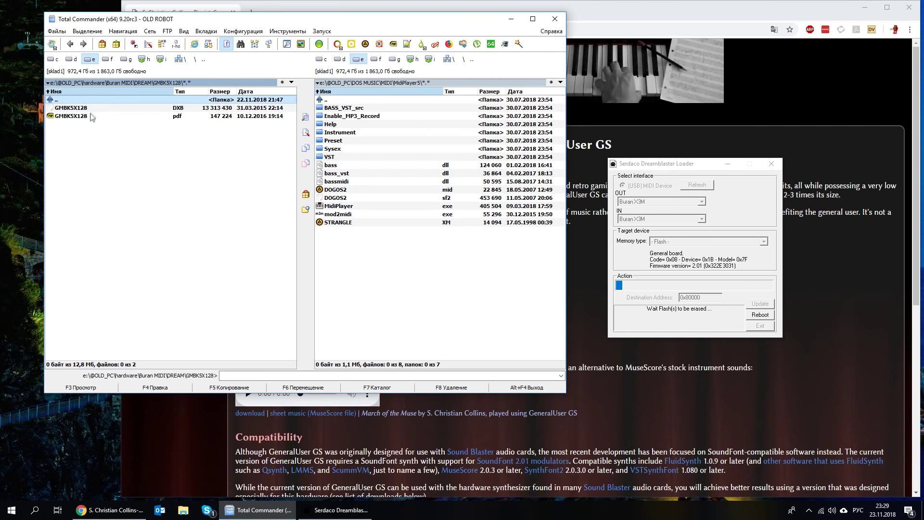
{"action": "double_click", "coordinate": [94, 116]}
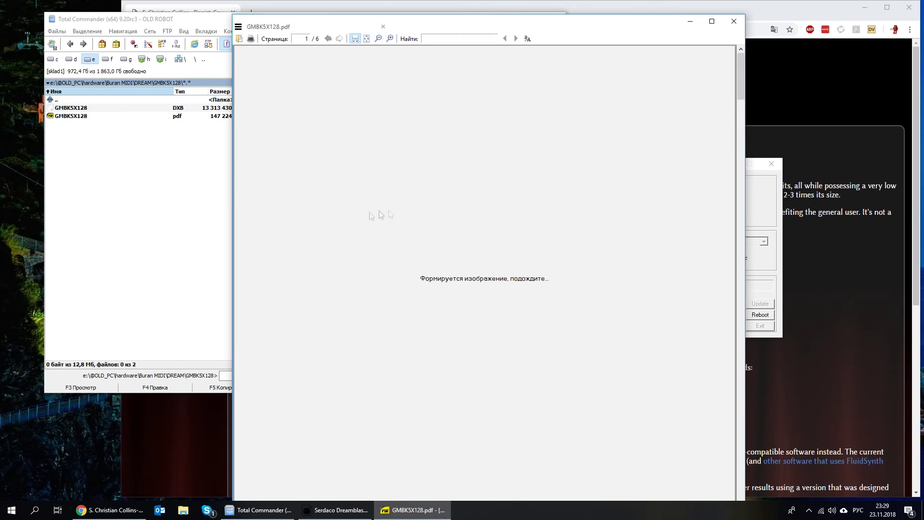
{"action": "scroll", "coordinate": [434, 219], "scroll_direction": "down", "scroll_amount": 10}
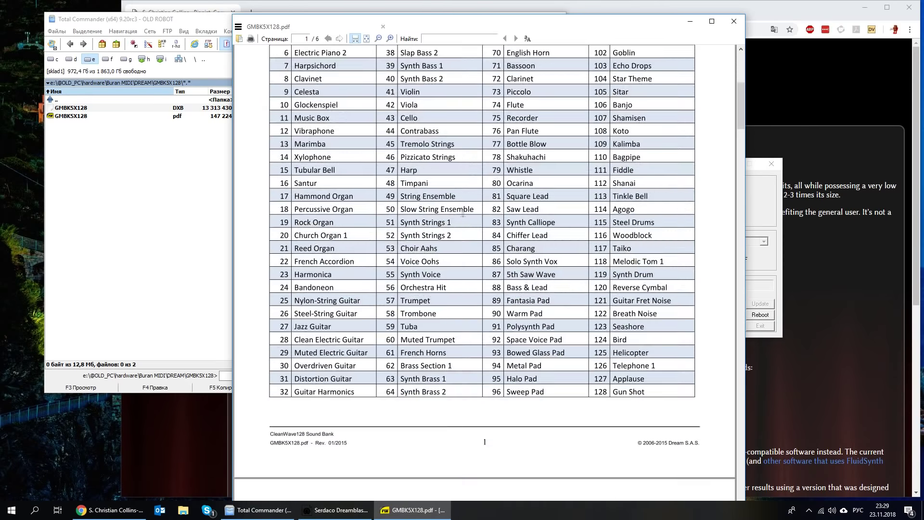
{"action": "scroll", "coordinate": [455, 222], "scroll_direction": "up", "scroll_amount": 5}
{"action": "scroll", "coordinate": [455, 215], "scroll_direction": "down", "scroll_amount": 15}
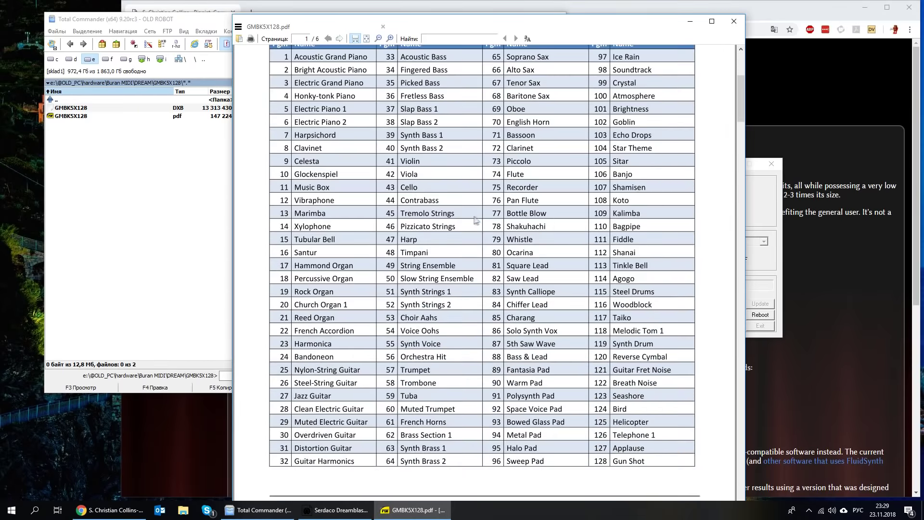
{"action": "scroll", "coordinate": [467, 239], "scroll_direction": "down", "scroll_amount": 15}
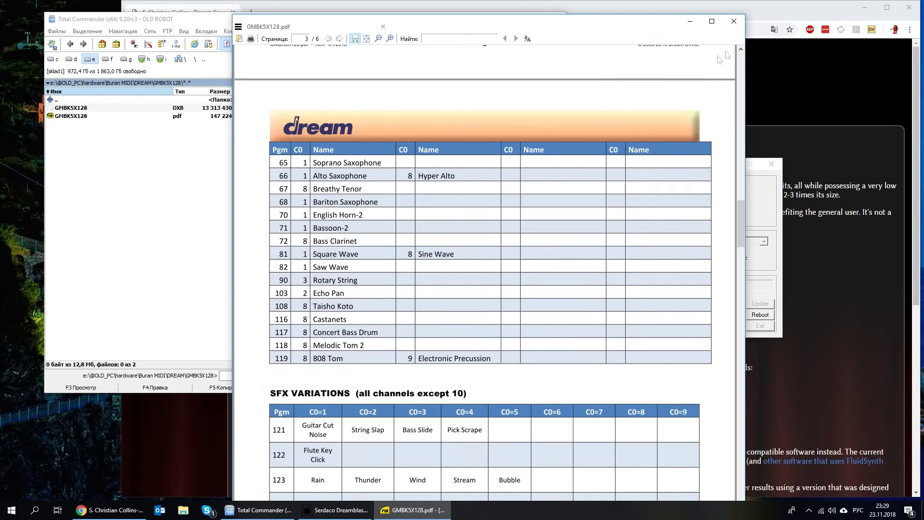
- Close the GMBK5X128 document and return to the Buran MIDI folder
{"action": "left_click", "coordinate": [733, 21]}
{"action": "double_click", "coordinate": [101, 100]}
{"action": "left_click", "coordinate": [100, 100]}
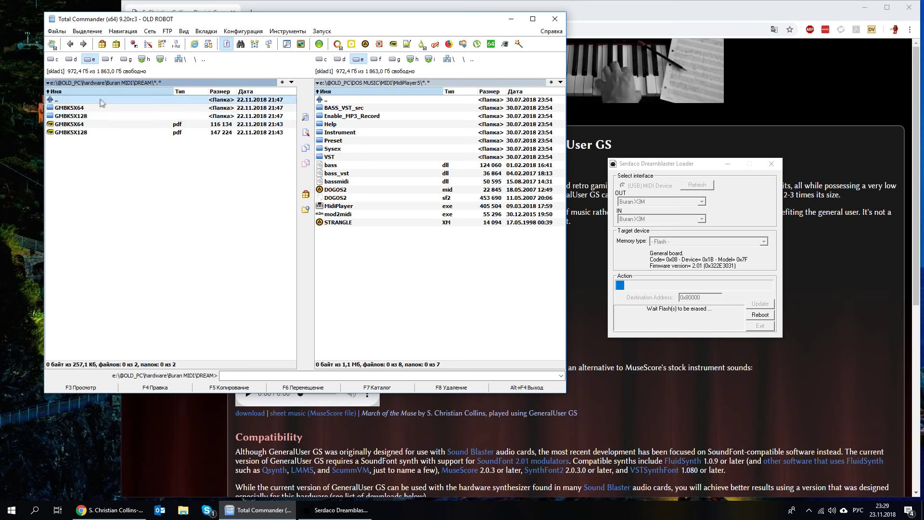
{"action": "double_click", "coordinate": [100, 100]}
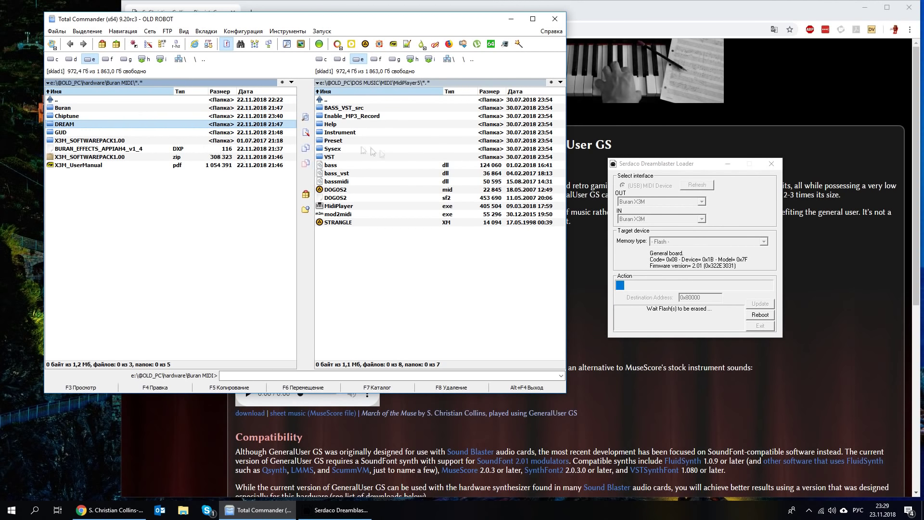
- Browse the GUD folder and check the contents of the GUD_104 archive, returning to the GUD folder
{"action": "left_click", "coordinate": [71, 134]}
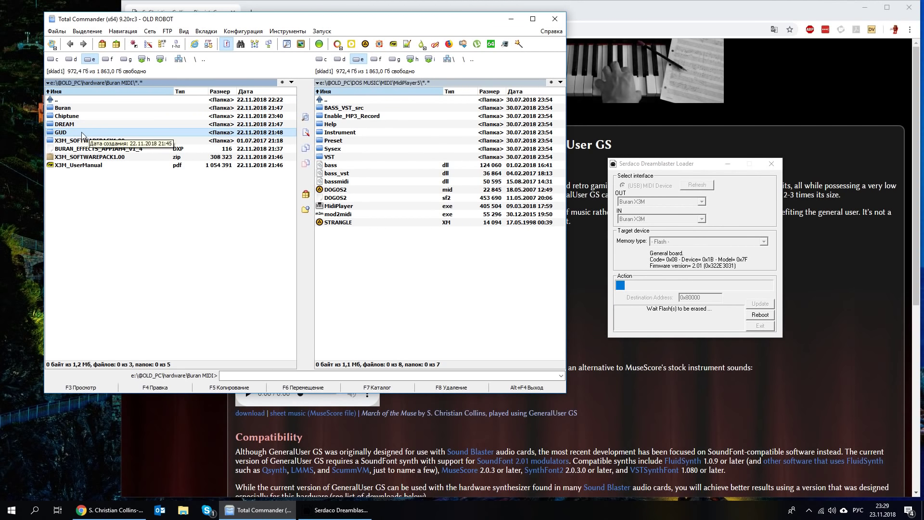
{"action": "double_click", "coordinate": [70, 134]}
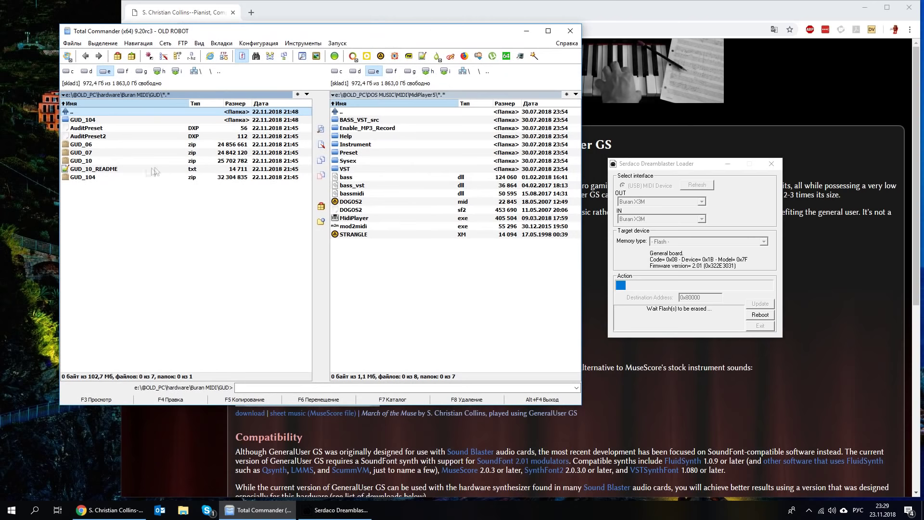
{"action": "left_click", "coordinate": [99, 162]}
{"action": "double_click", "coordinate": [101, 177]}
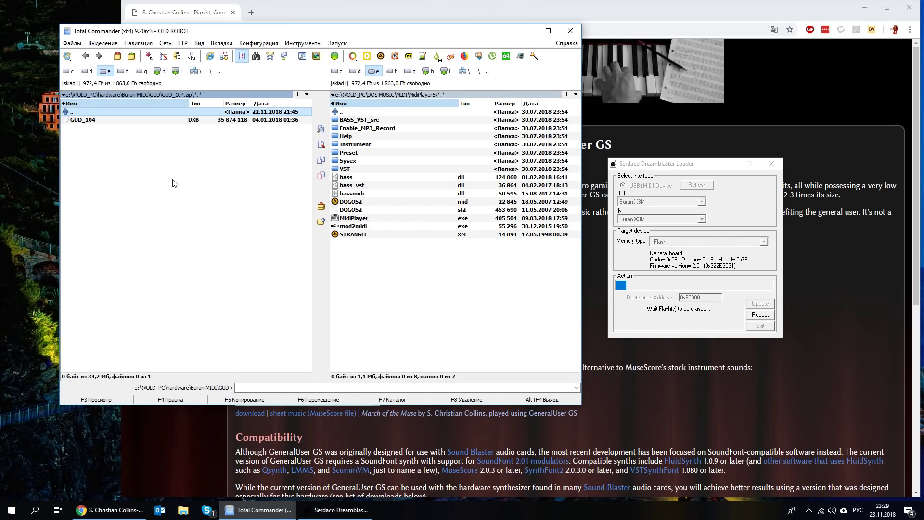
{"action": "left_click", "coordinate": [116, 121]}
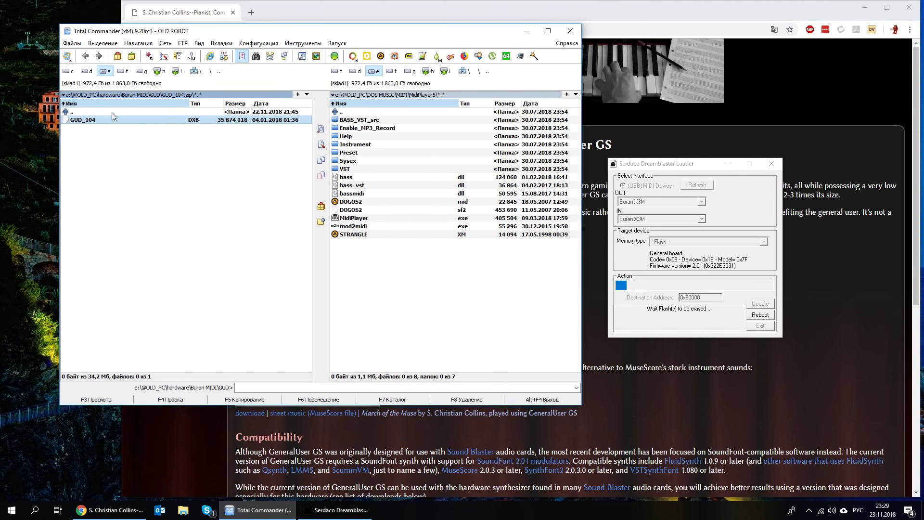
{"action": "double_click", "coordinate": [98, 113]}
- Read the instrument map and drumset list in GUD_10_README.txt, close it and return to the Buran MIDI folder
{"action": "double_click", "coordinate": [115, 169]}
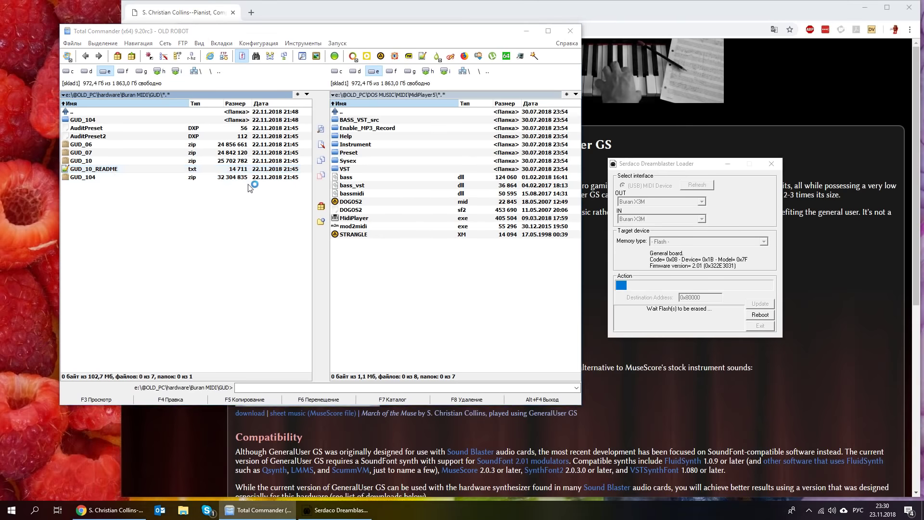
{"action": "scroll", "coordinate": [259, 251], "scroll_direction": "down", "scroll_amount": 2}
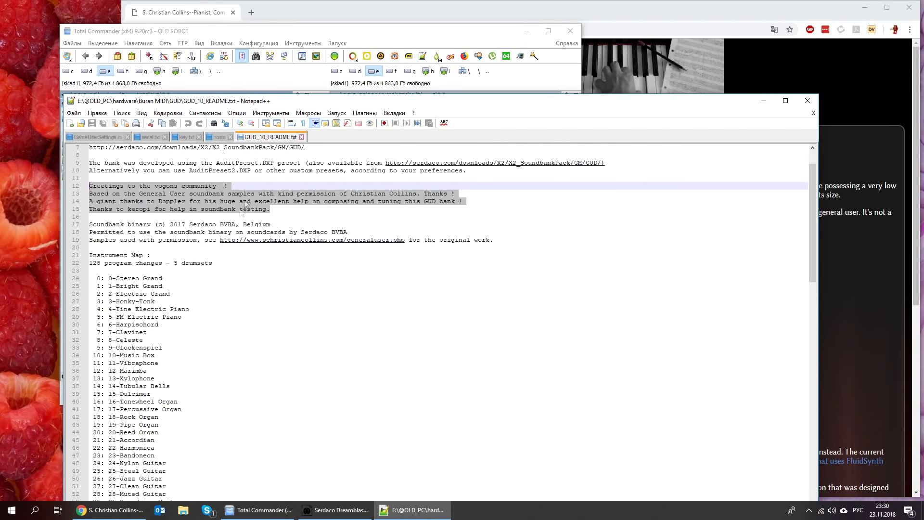
{"action": "scroll", "coordinate": [187, 273], "scroll_direction": "down", "scroll_amount": 20}
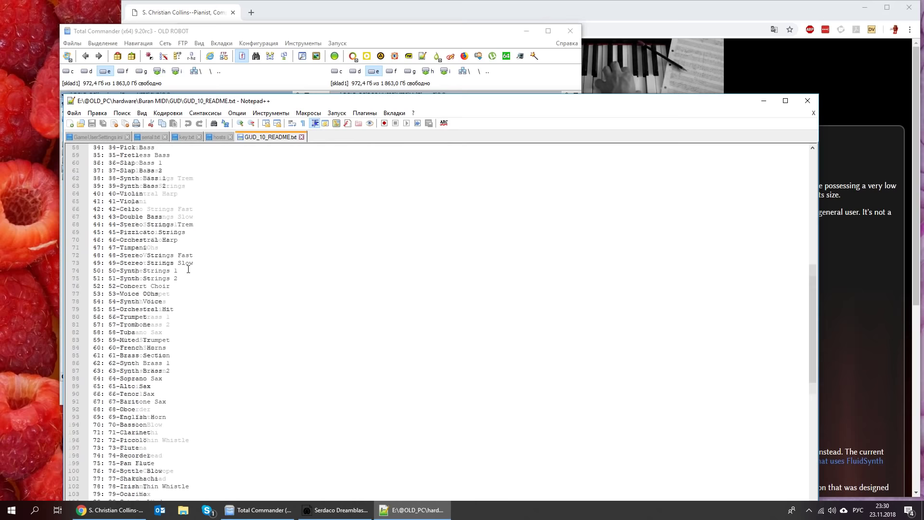
{"action": "left_click", "coordinate": [176, 285]}
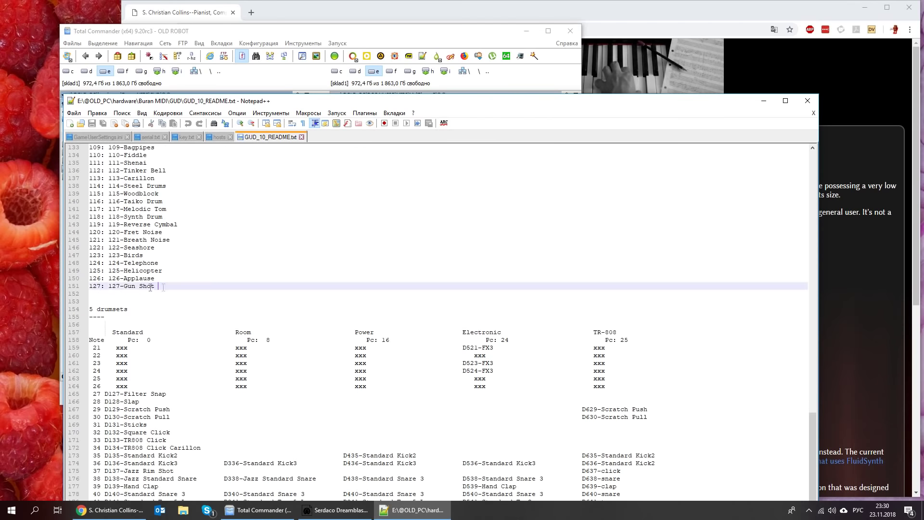
{"action": "scroll", "coordinate": [257, 267], "scroll_direction": "down", "scroll_amount": 11}
{"action": "scroll", "coordinate": [258, 266], "scroll_direction": "up", "scroll_amount": 20}
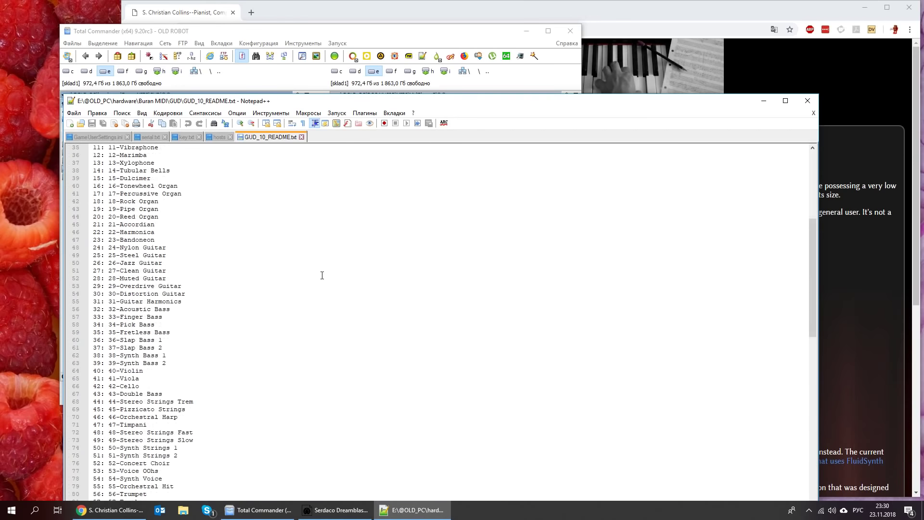
{"action": "scroll", "coordinate": [322, 275], "scroll_direction": "up", "scroll_amount": 11}
{"action": "left_click", "coordinate": [808, 100]}
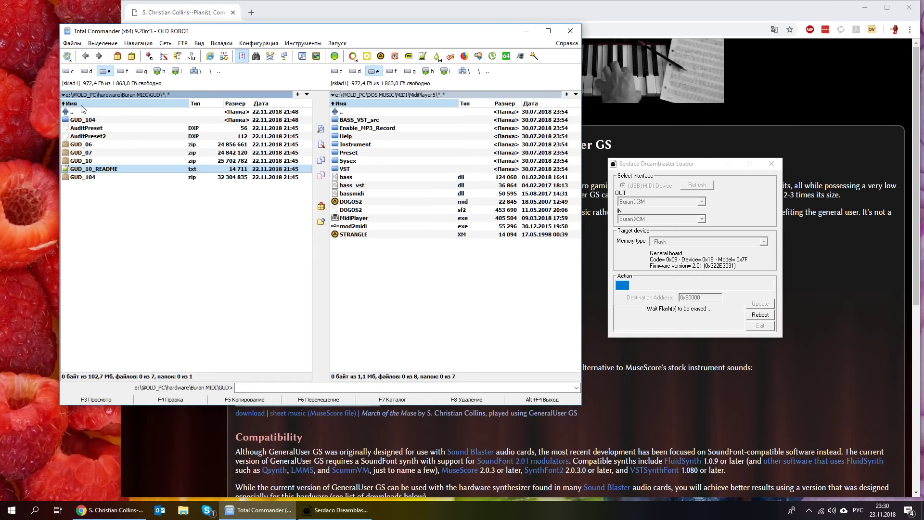
{"action": "left_click", "coordinate": [83, 120]}
{"action": "double_click", "coordinate": [80, 112]}
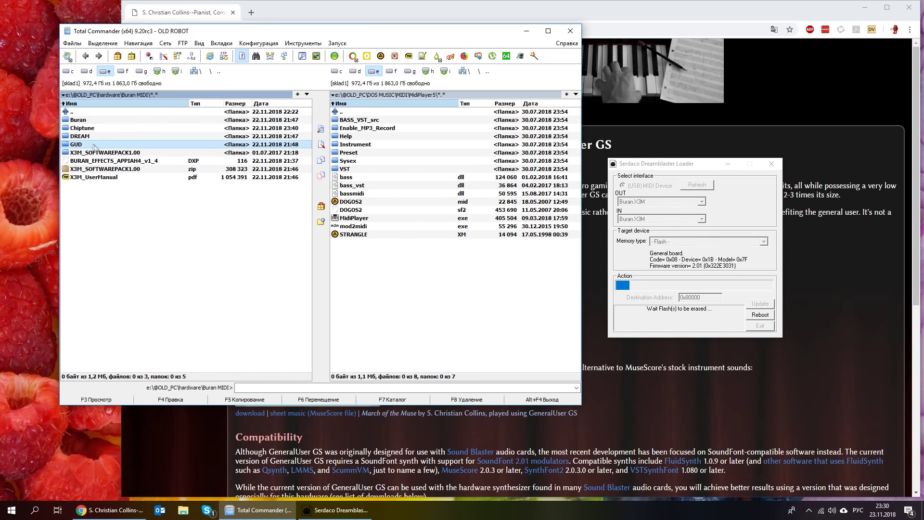